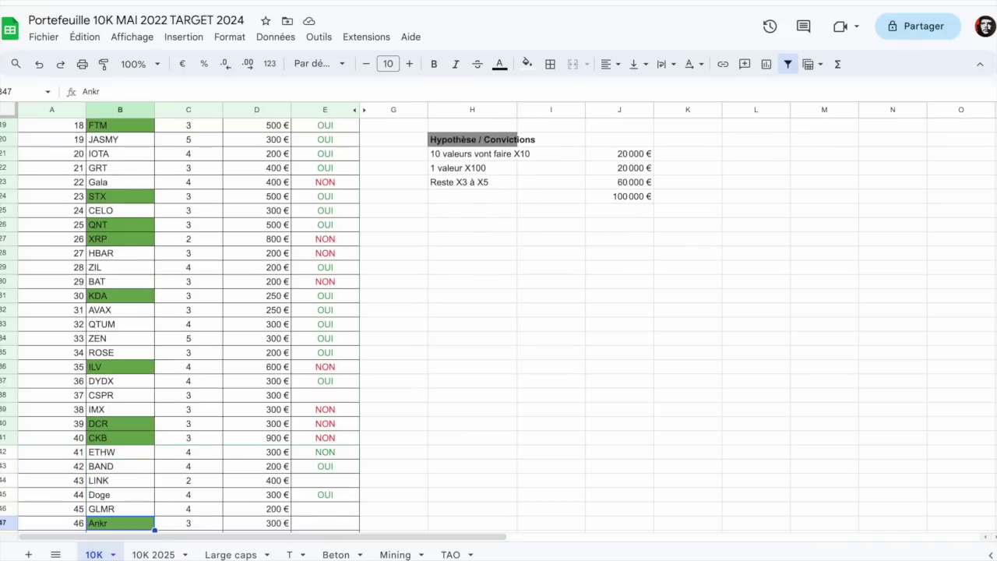
Review the last cryptos listed in the Crypto column of the 10K sheet, around Ankr and NEAR.
key(Up)
key(Up)
key(Up)
key(Up)
key(Up)
key(Up)
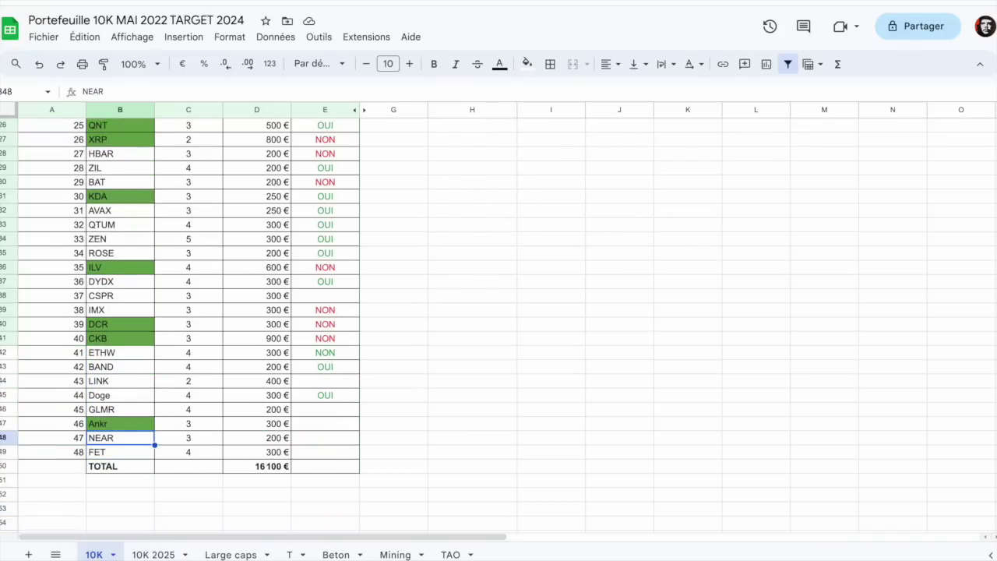
key(Down)
Examine the amounts in the Montant column from the bottom rows up to the header.
key(Right)
key(Up)
key(Right)
key(Up)
key(Up)
key(Up)
key(Up)
key(Up)
key(Up)
key(Up)
key(Up)
key(Up)
key(Up)
key(Up)
key(Up)
key(Up)
key(Up)
key(Up)
key(Up)
key(Up)
key(Up)
key(Up)
key(Up)
key(Up)
key(Up)
key(Up)
key(Up)
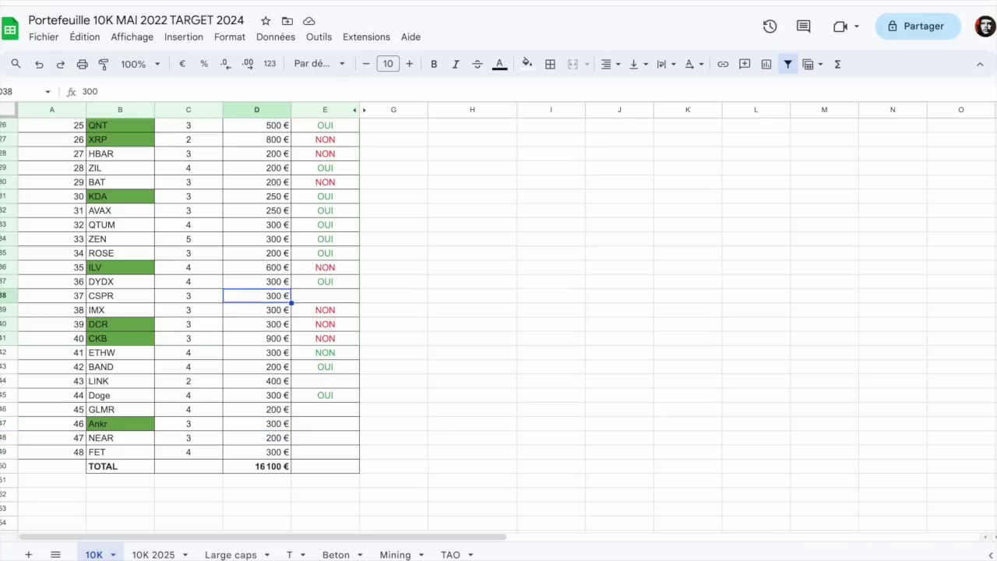
key(Up)
key(Up)
key(Up)
key(Up)
key(Up)
key(Up)
key(Up)
key(Up)
key(Up)
key(Up)
key(Up)
key(Up)
key(Up)
key(Up)
key(Up)
key(Up)
key(Up)
key(Up)
key(Up)
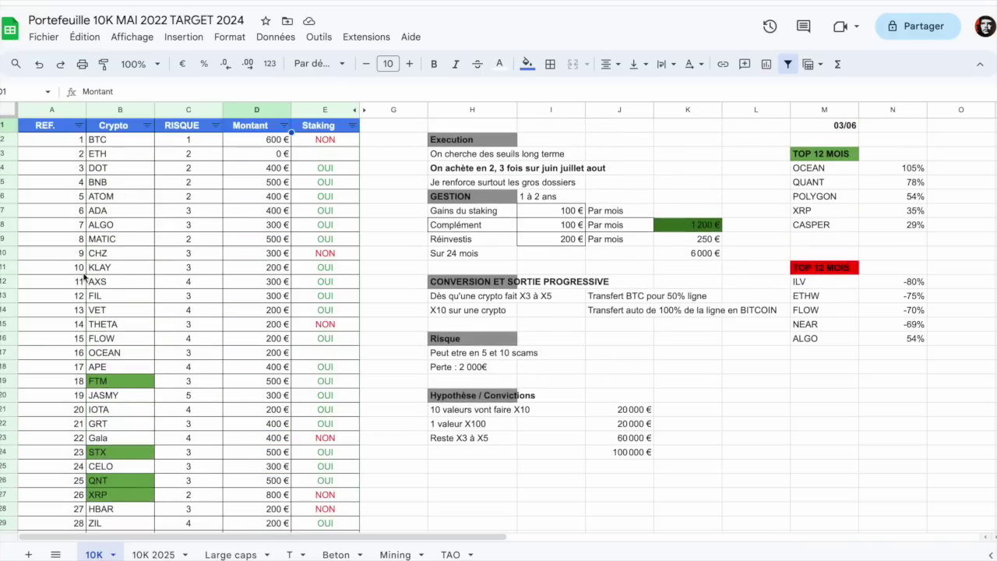
Open the 10K 2025 sheet and examine its "Sur 10 mois" investment plan.
click(148, 552)
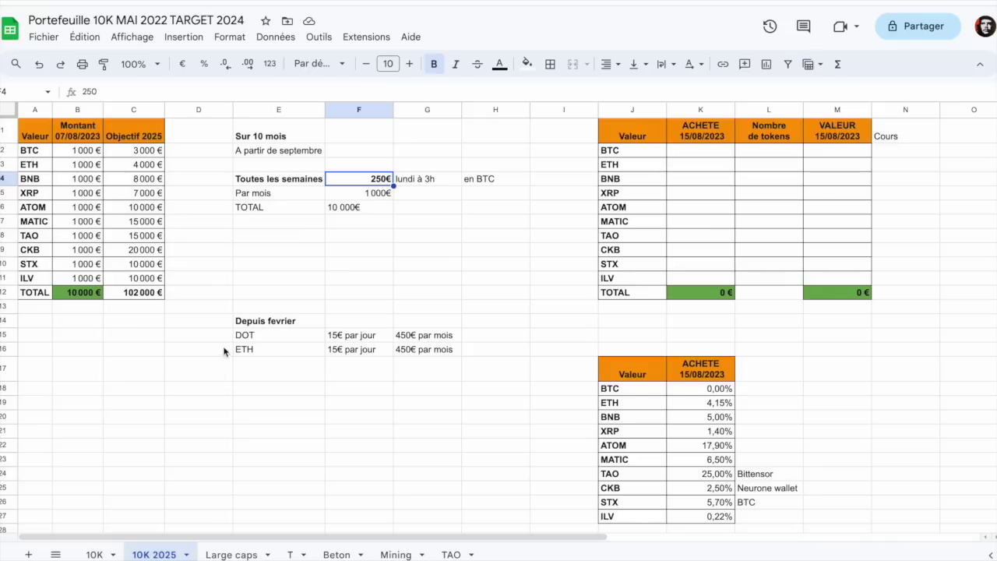
click(271, 150)
click(271, 140)
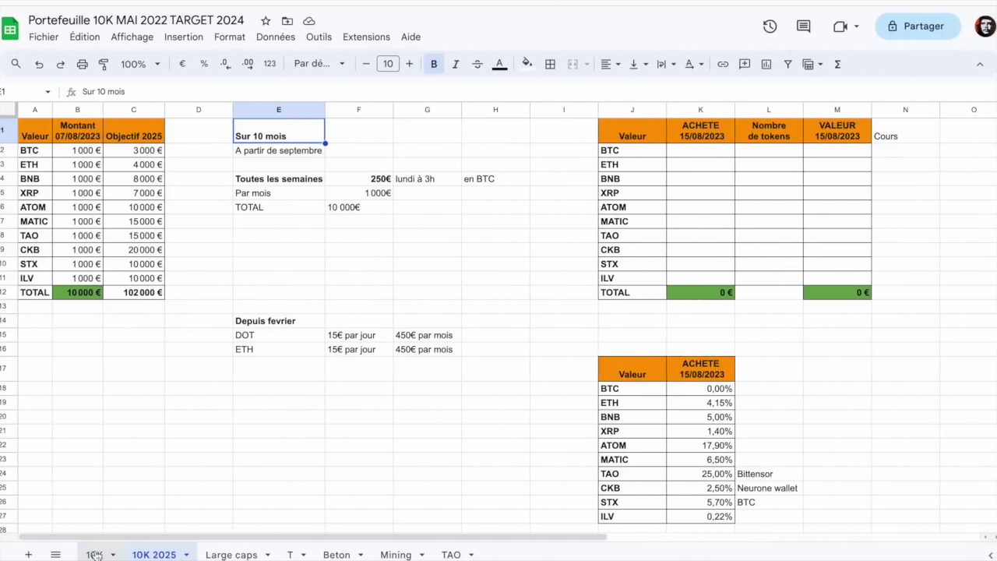
Return to the 10K sheet and review the crypto entries from ETH to ADA.
click(92, 554)
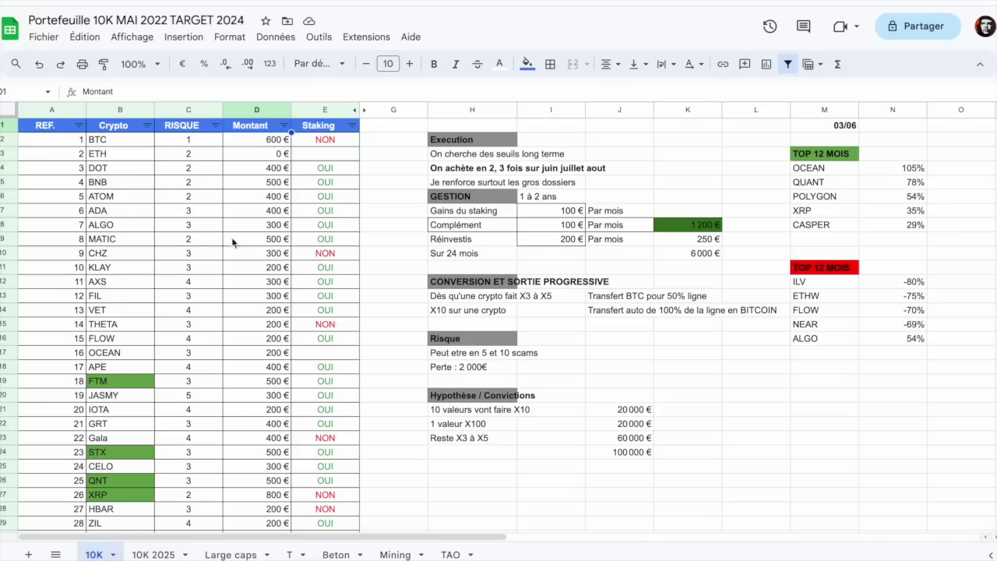
click(128, 154)
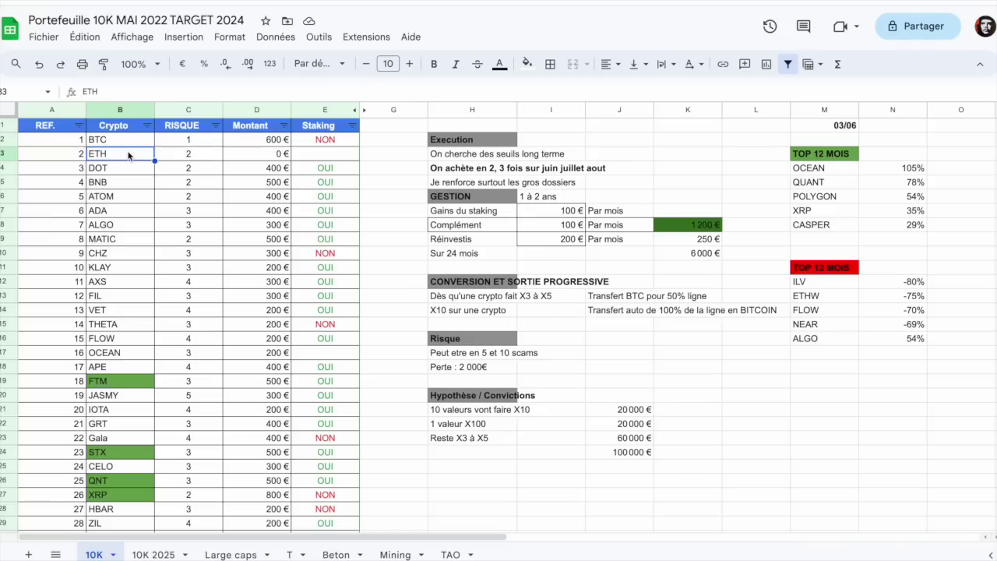
key(Down)
key(Down)
key(Down)
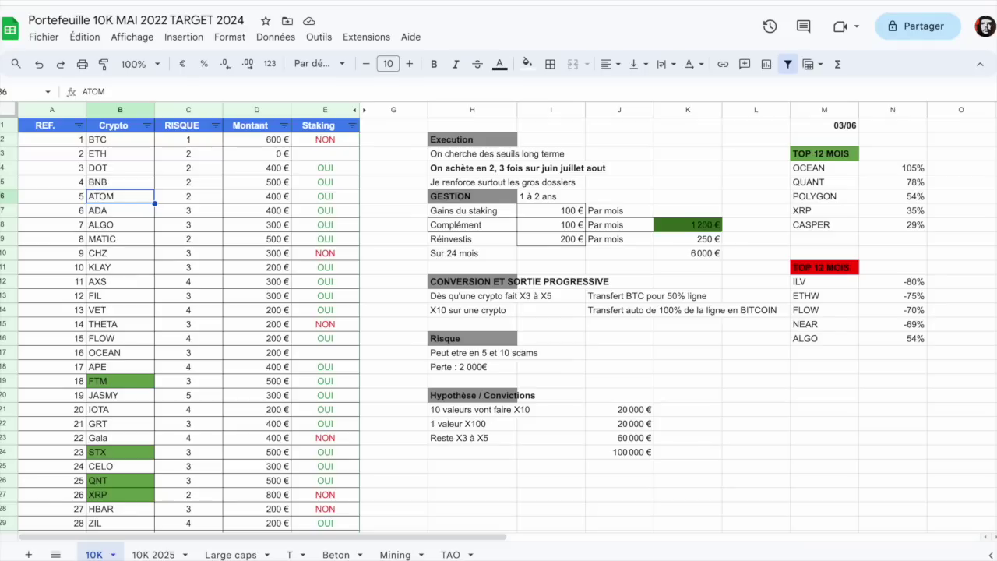
key(Down)
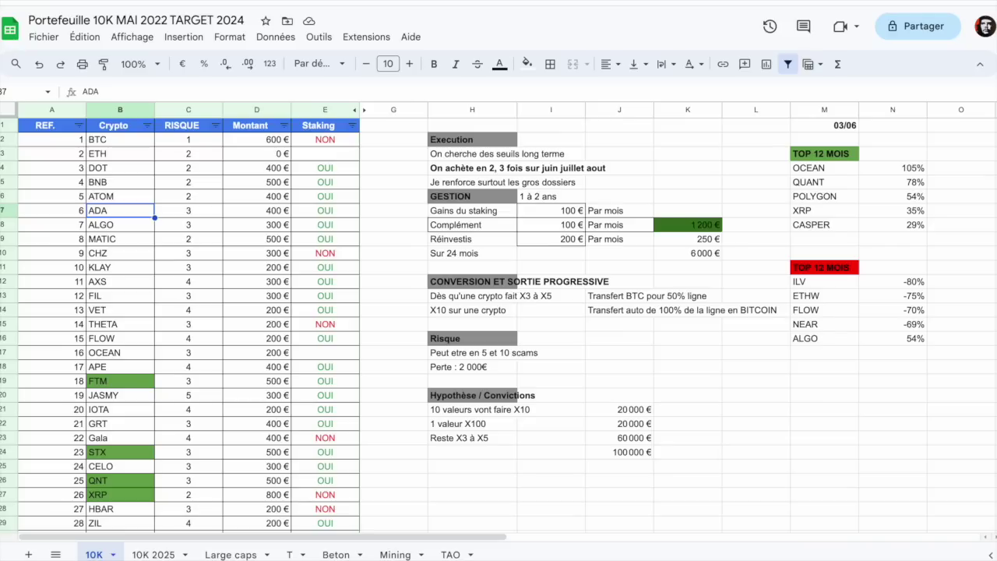
Go through the crypto entries one by one from ALGO to APE.
click(120, 225)
click(120, 239)
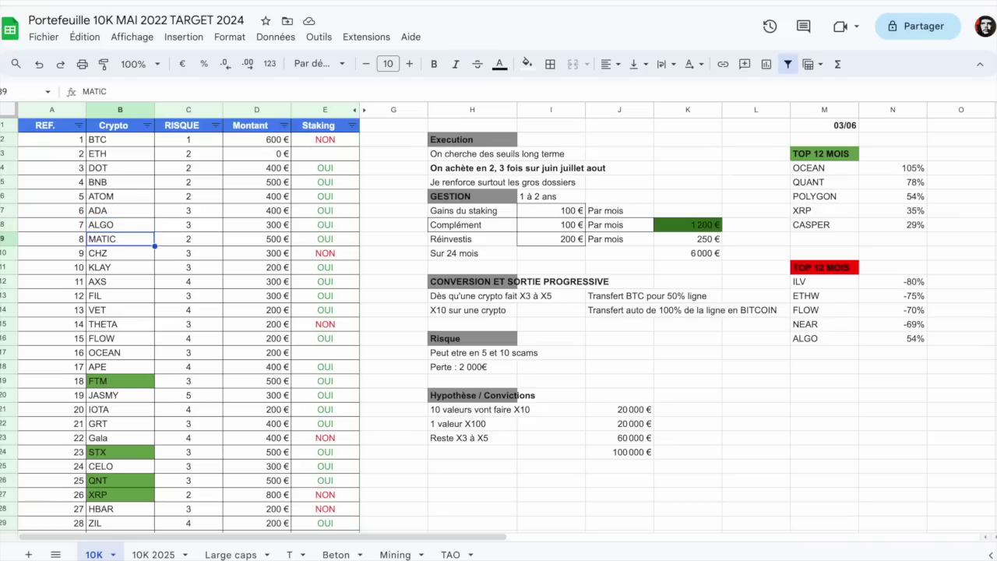
click(120, 253)
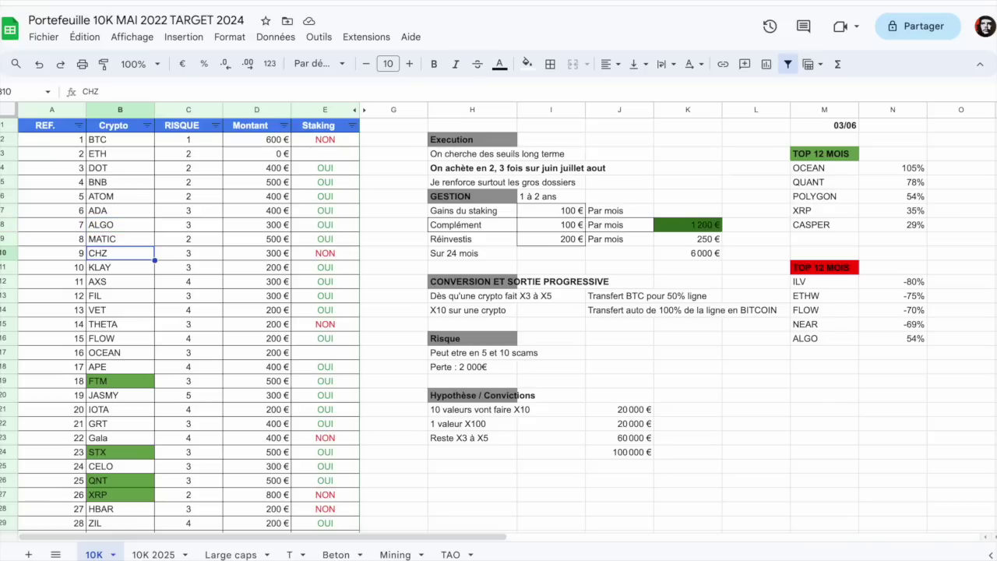
click(120, 267)
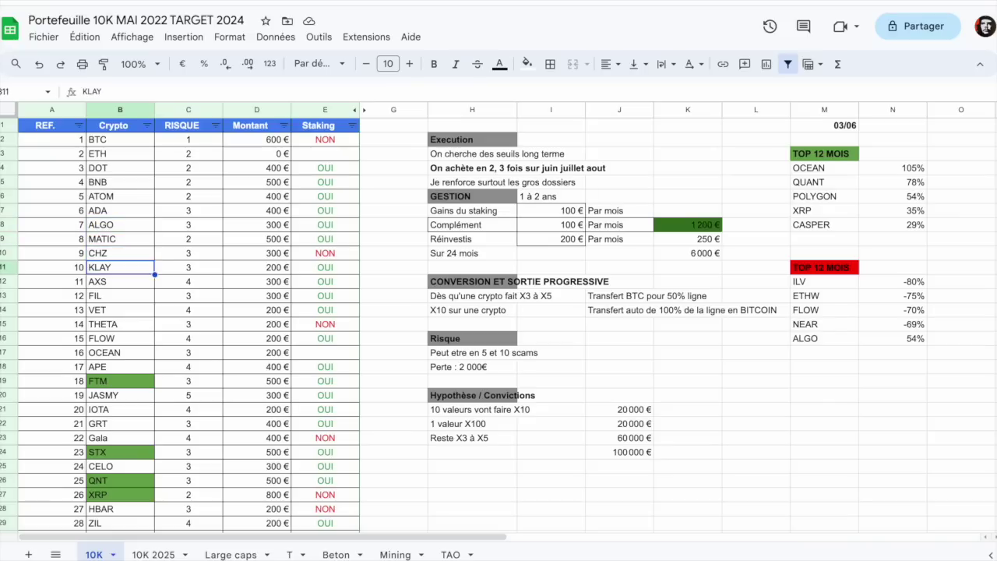
click(120, 281)
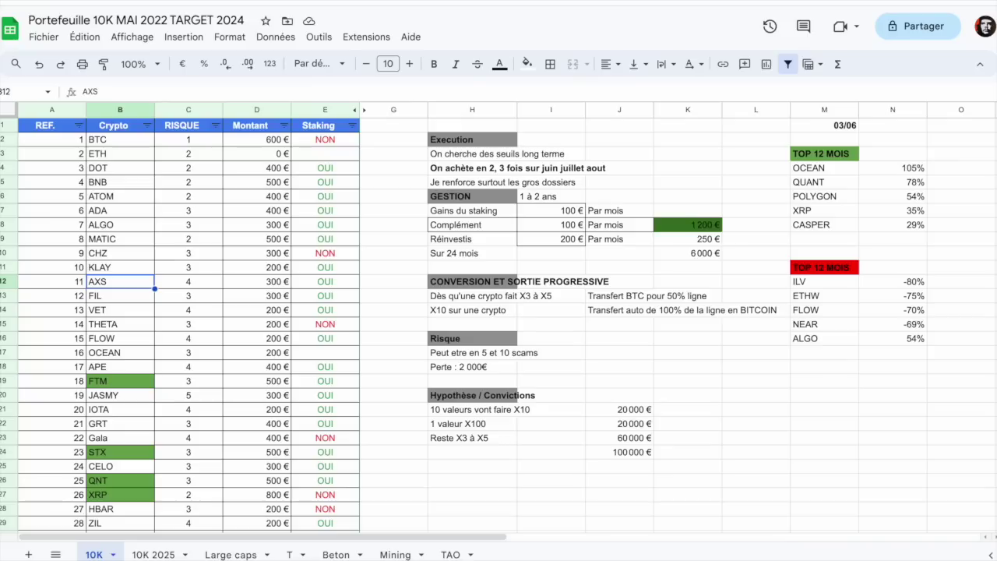
click(120, 295)
click(120, 309)
click(120, 324)
click(120, 338)
click(120, 352)
click(120, 366)
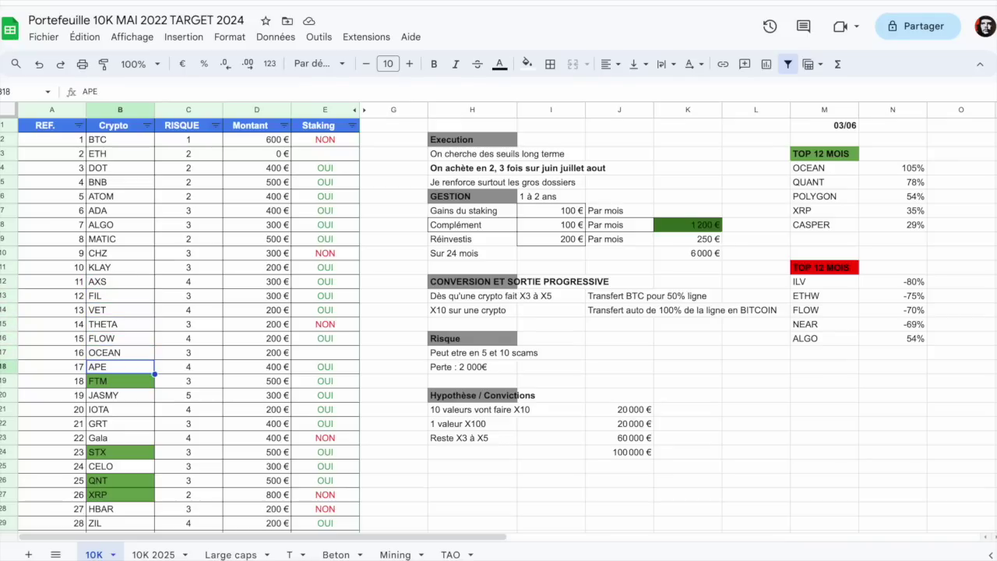
Go through the crypto entries from FTM to STX, revisiting FTM and JASMY.
click(120, 380)
click(120, 395)
click(120, 381)
click(120, 395)
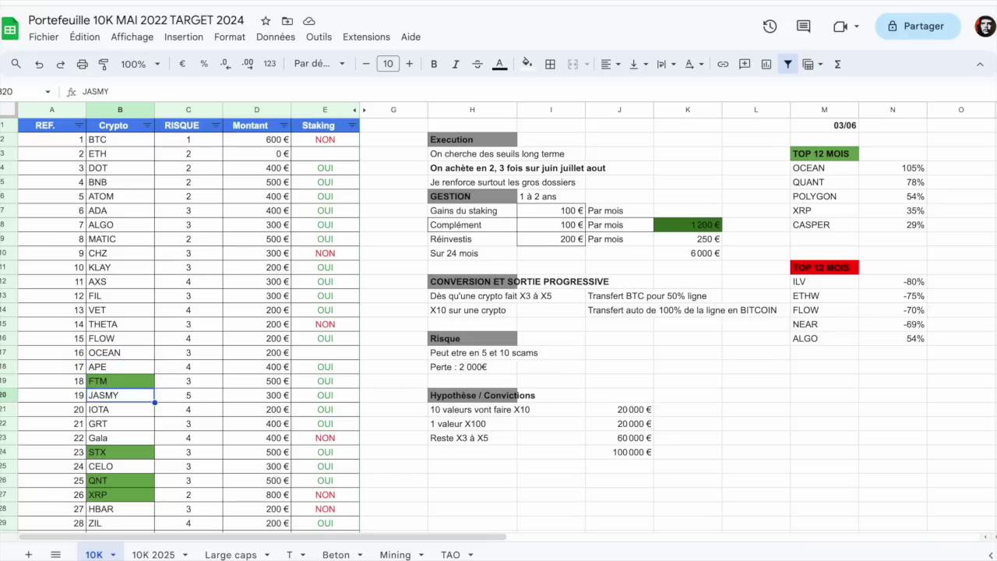
click(120, 409)
click(120, 423)
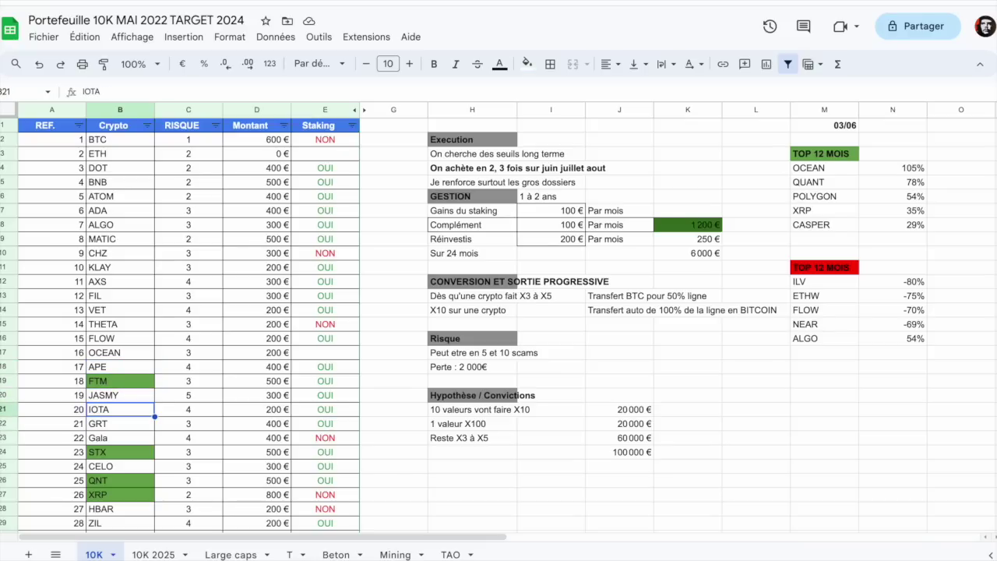
click(120, 438)
click(120, 452)
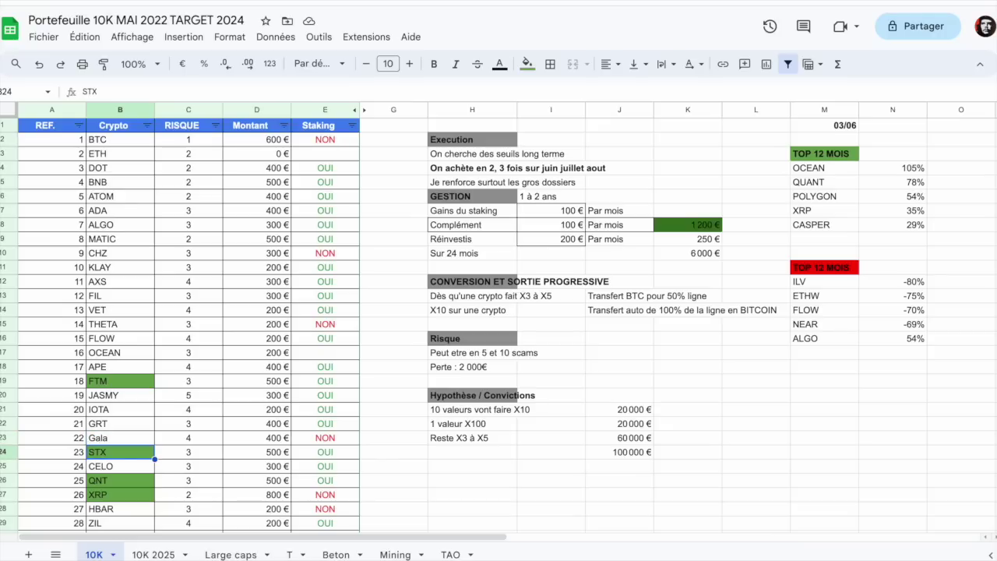
Review the crypto entries from CELO to HBAR, including the highlighted QNT and XRP.
click(120, 466)
click(120, 480)
click(120, 466)
click(120, 480)
click(120, 494)
click(120, 508)
click(120, 494)
click(120, 480)
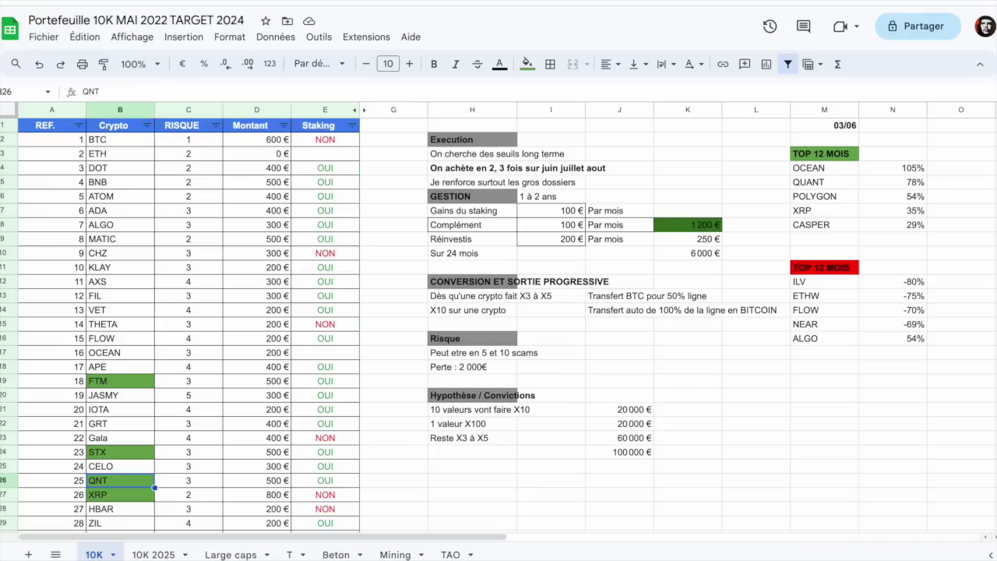
click(120, 493)
key(Down)
key(Down)
key(Down)
key(Up)
key(Up)
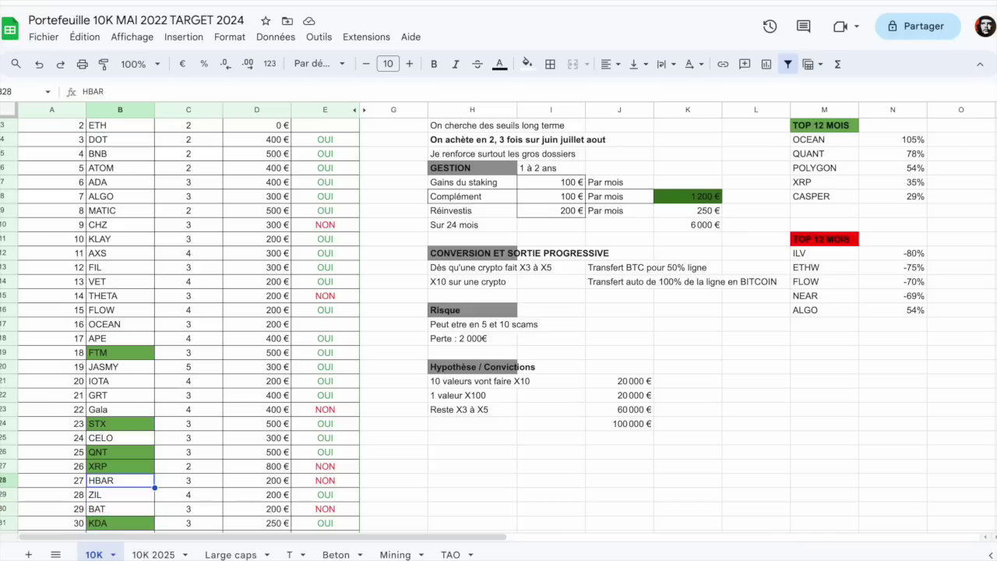
Review the crypto entries from ZIL to ILV in the Crypto column.
key(Down)
key(Down)
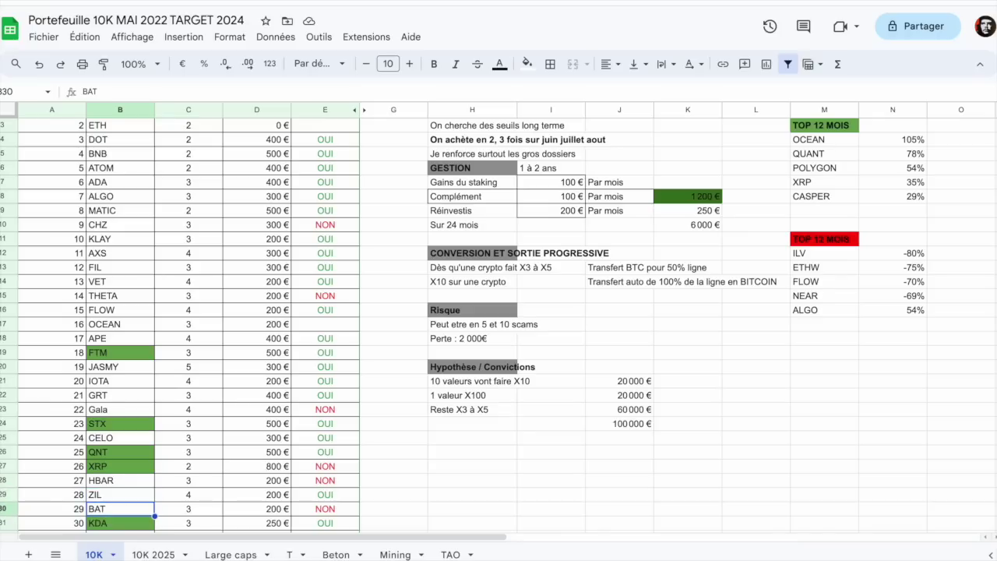
key(Down)
key(Down)
key(Down)
key(Down)
key(Down)
key(Down)
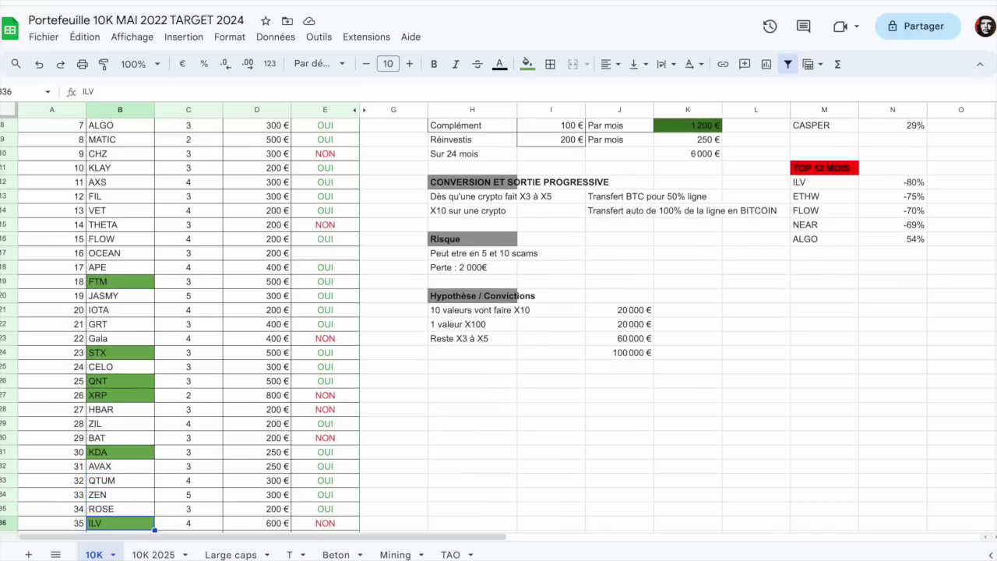
key(Up)
key(Up)
key(Up)
key(Up)
key(Down)
key(Down)
key(Down)
key(Down)
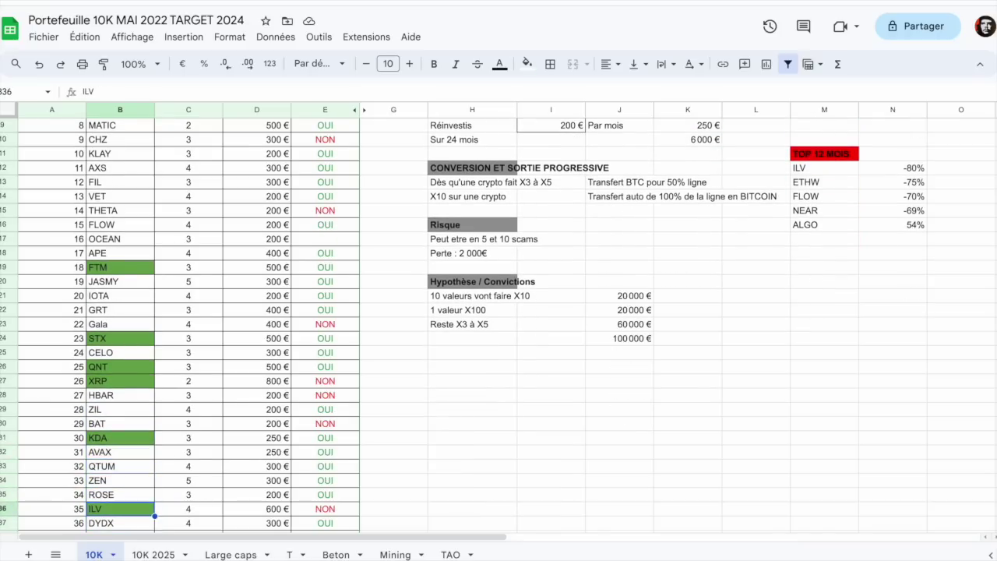
Review the crypto entries from DYDX to LINK, including the highlighted DCR and CKB.
key(Down)
key(Down)
key(Down)
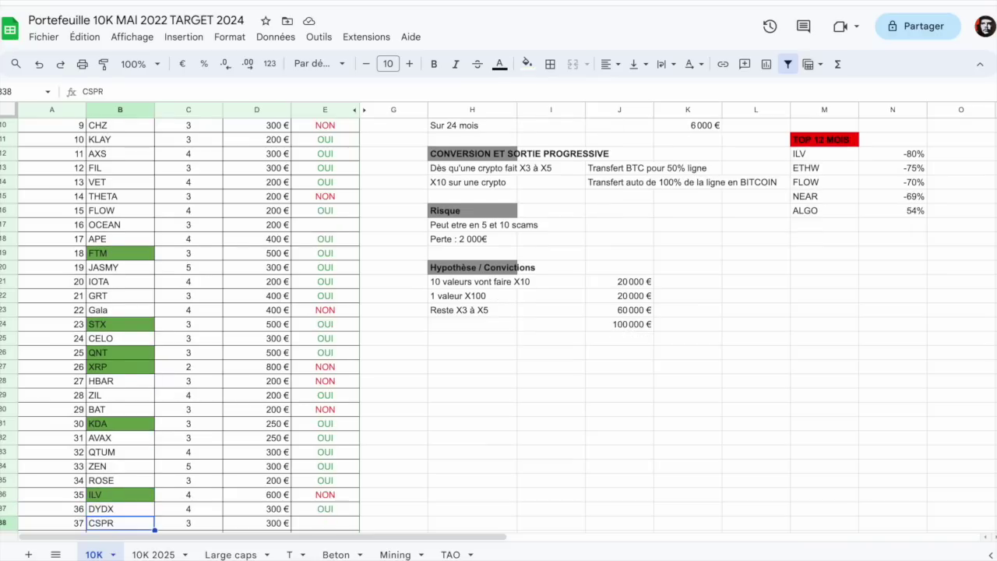
key(Down)
key(Down)
key(Down)
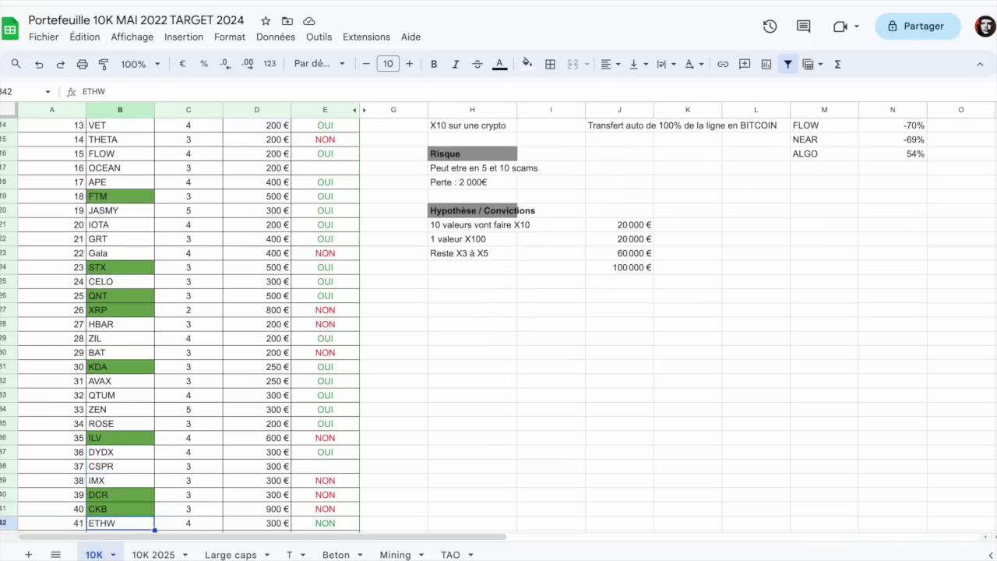
key(Up)
key(Up)
key(Down)
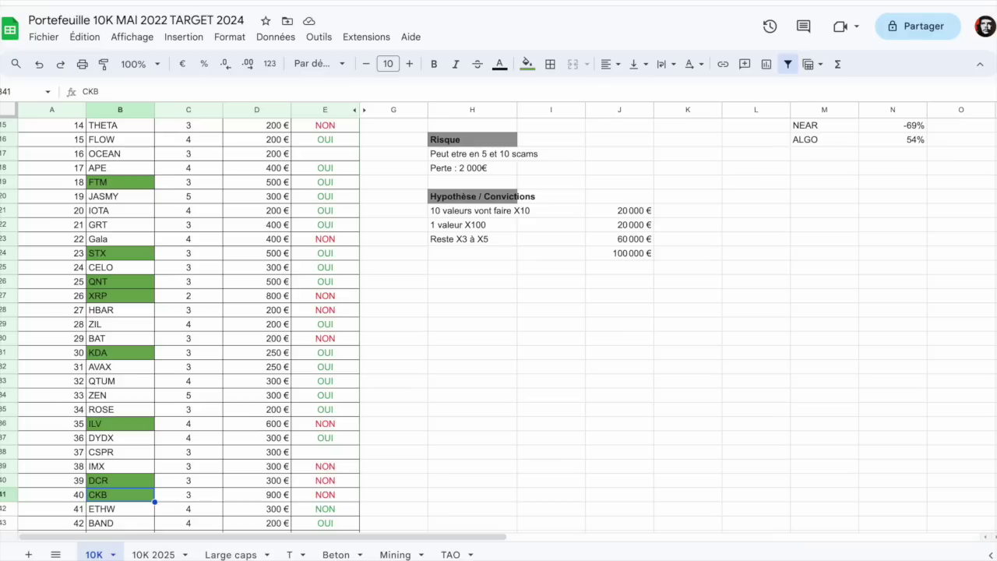
key(Down)
key(Down)
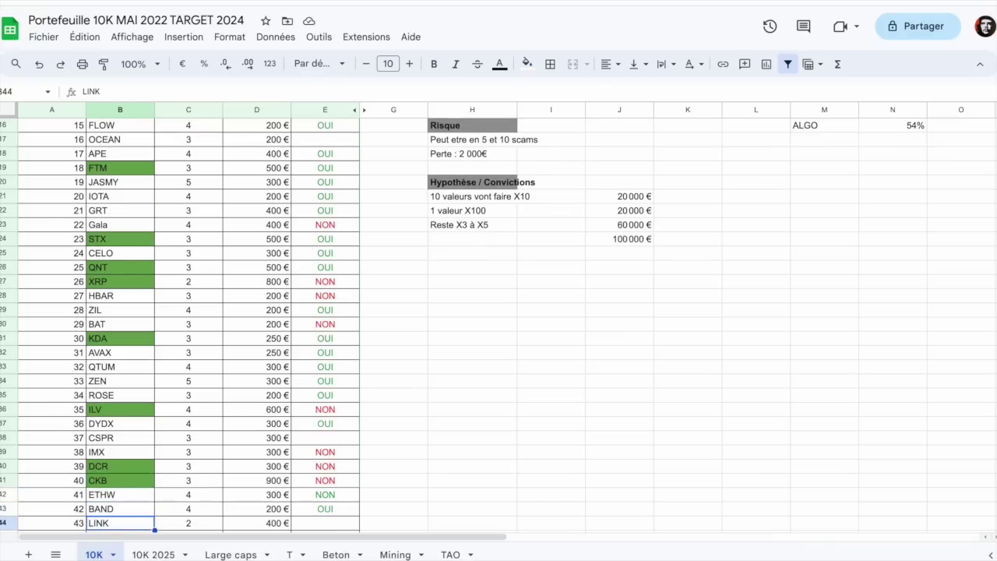
Review the remaining crypto entries from Doge down to FET, the last one in the list.
key(Down)
key(Down)
key(Down)
key(Down)
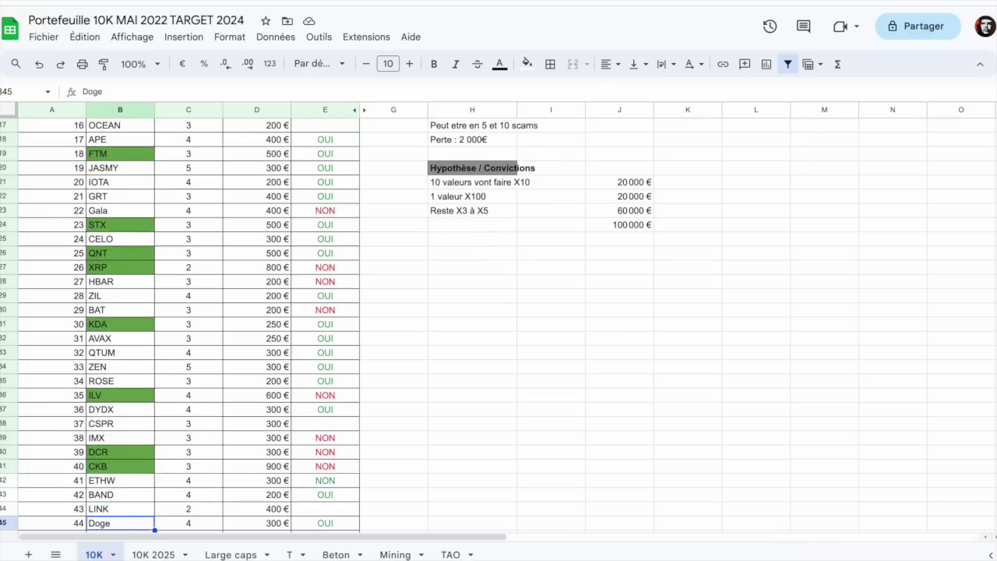
key(Up)
key(Up)
key(Up)
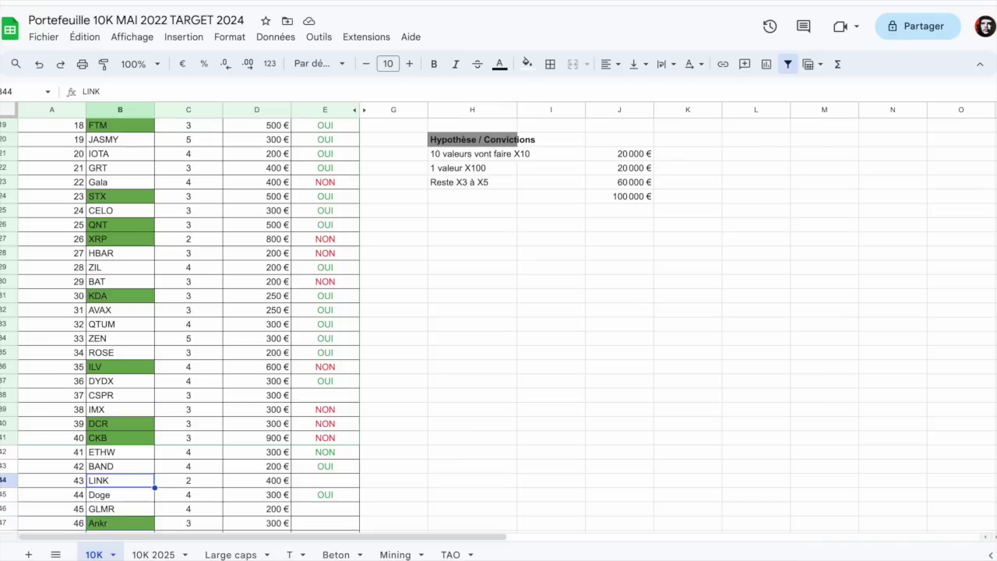
key(Down)
key(Down)
key(Down)
key(Down)
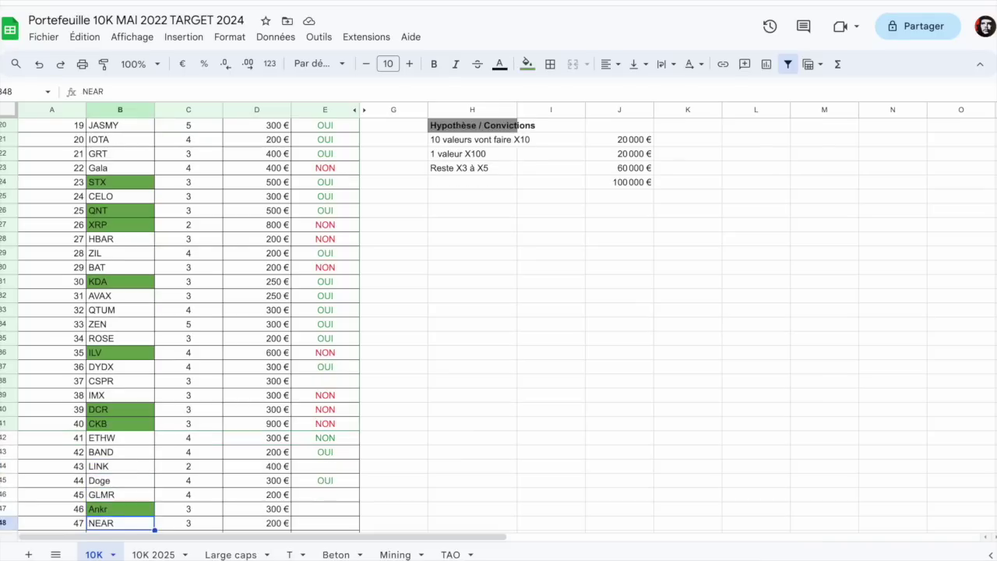
key(Down)
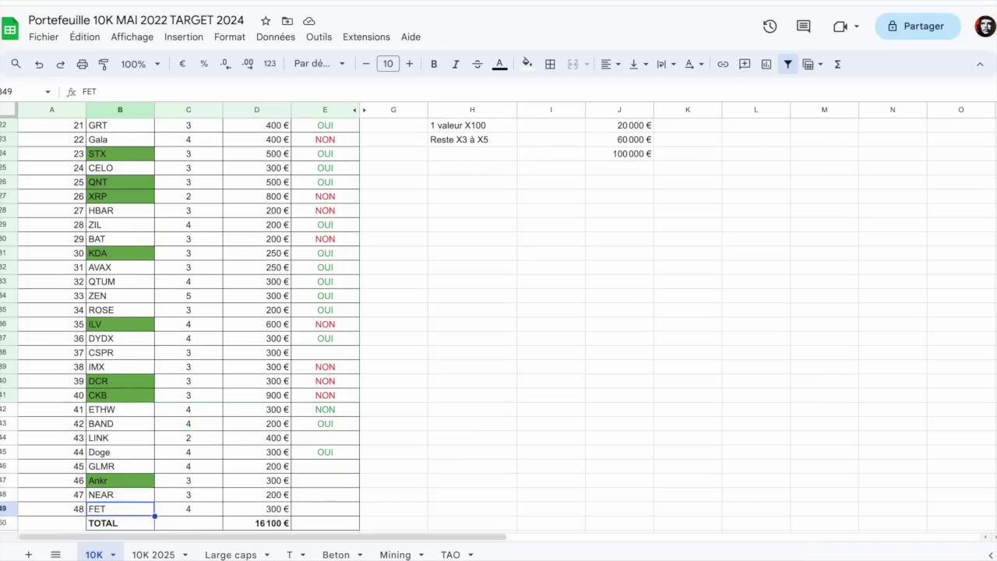
Review the risk ratings in the RISQUE column from FET up to the column header.
key(Right)
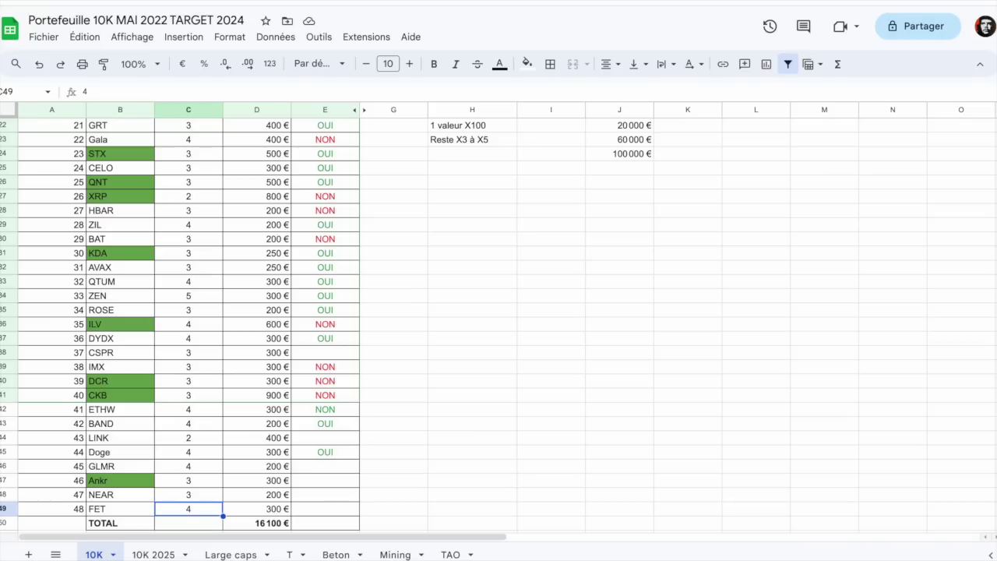
key(Up)
key(Up)
key(Up)
key(Up)
key(Up)
key(Up)
key(Up)
key(Up)
key(Up)
key(Up)
key(Up)
key(Up)
key(Up)
key(Up)
key(Up)
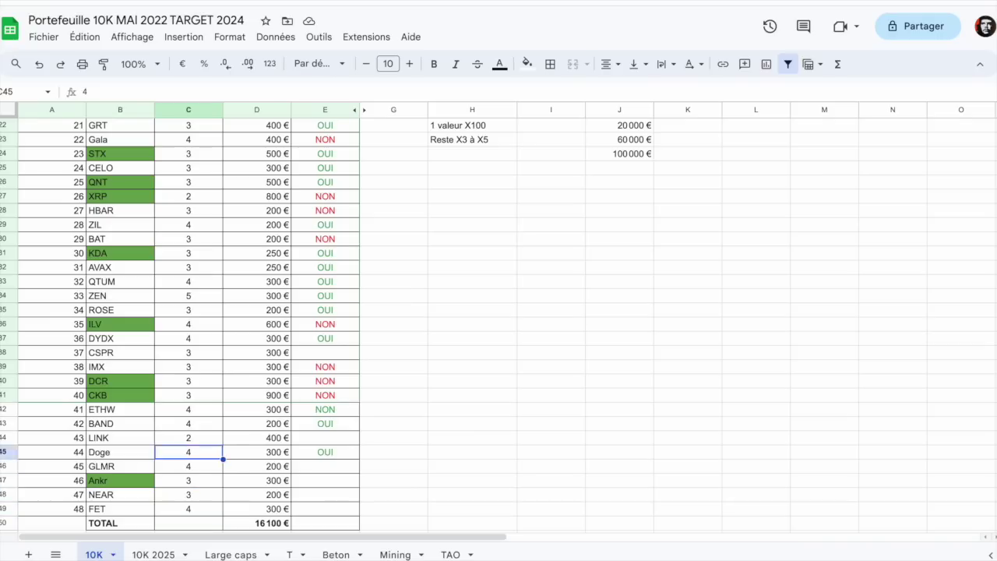
key(Up)
key(Up)
key(Up)
key(Up)
key(Up)
key(Up)
key(Up)
key(Up)
key(Up)
key(Up)
key(Up)
key(Up)
key(Up)
key(Up)
key(Up)
key(Up)
key(Up)
key(Up)
key(Up)
key(Up)
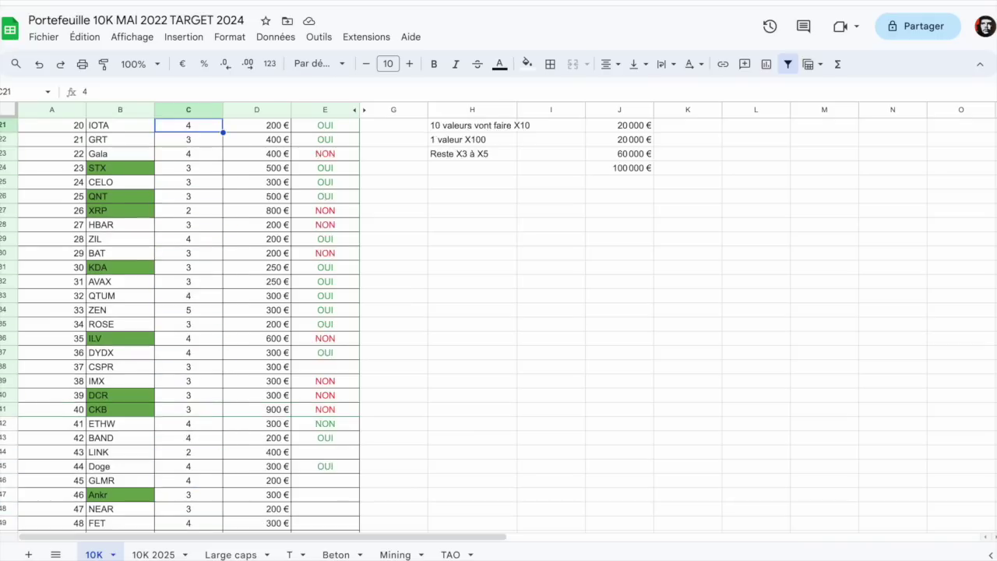
key(Up)
key(Up)
key(Up)
key(Up)
key(Up)
key(Up)
key(Up)
key(Up)
key(Up)
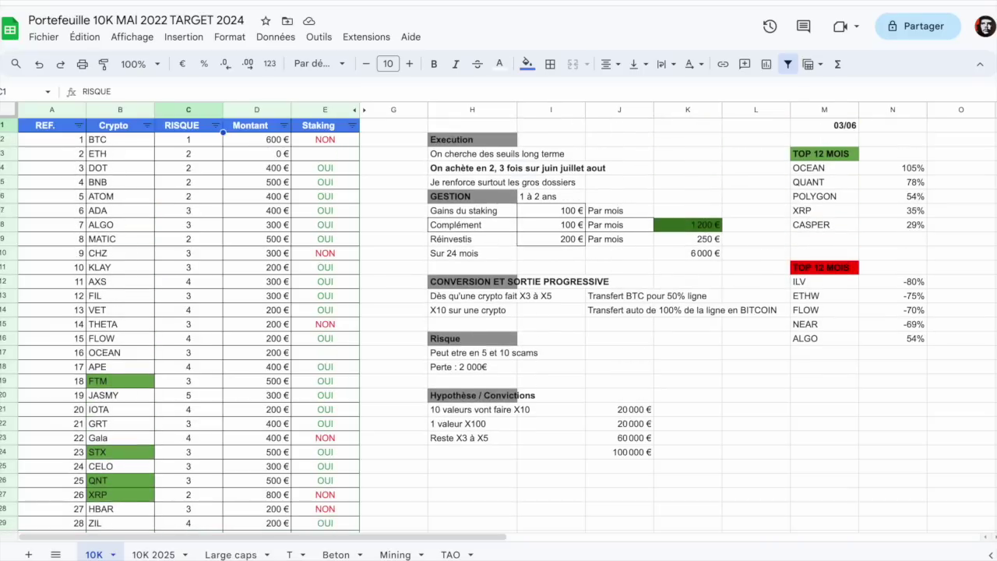
Go back through the RISQUE ratings from BTC down to the TOTAL row.
key(Down)
key(Down)
key(Down)
key(Down)
key(Down)
key(Down)
key(Down)
key(Down)
key(Down)
key(Down)
key(Down)
key(Down)
key(Down)
key(Down)
key(Down)
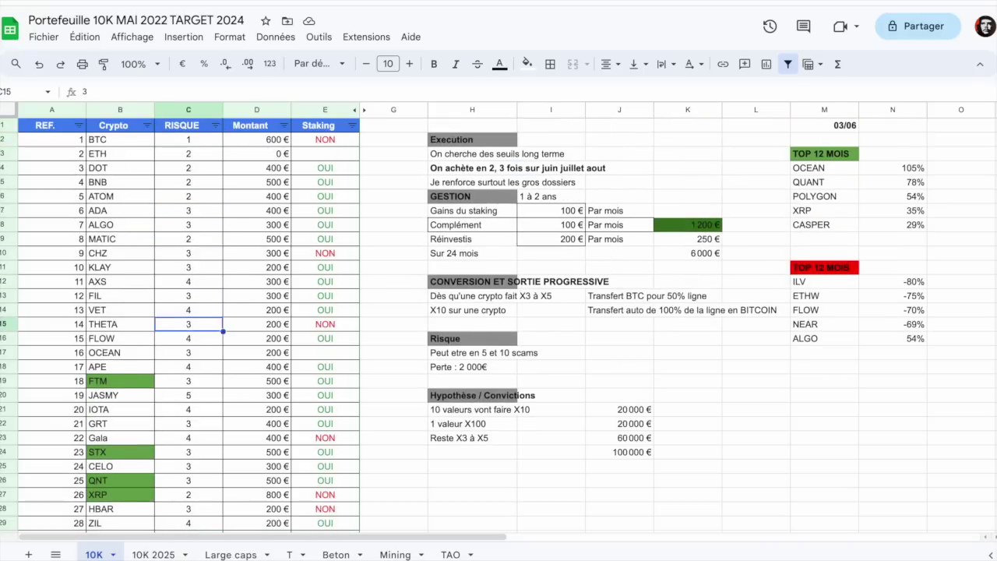
key(Down)
key(Down)
key(Down)
key(Down)
key(Down)
key(Down)
key(Down)
key(Down)
key(Down)
key(Down)
key(Down)
key(Down)
key(Down)
key(Down)
key(Down)
key(Down)
key(Down)
key(Down)
key(Down)
key(Down)
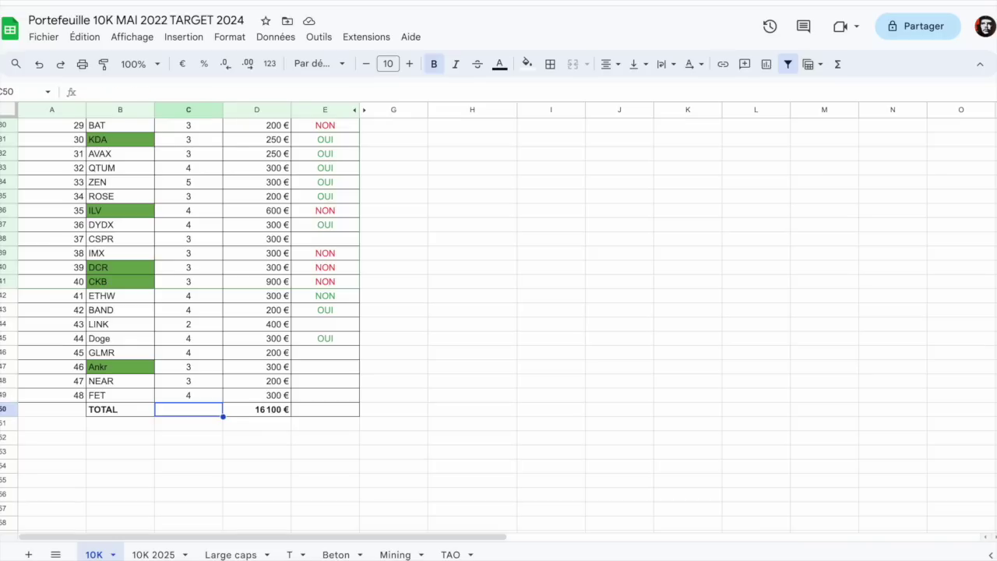
Check the Montant values from the TOTAL row up to LINK, and LINK's risk rating.
key(Right)
key(Up)
key(Up)
key(Up)
key(Up)
key(Up)
key(Up)
key(Left)
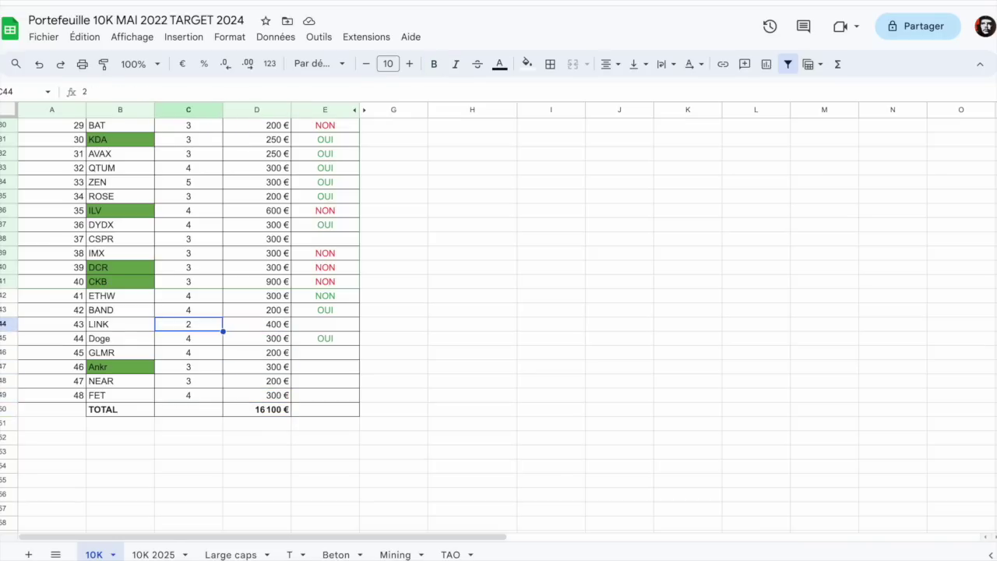
Check the crypto names from LINK down to FET at the end of the list.
key(Left)
key(Down)
key(Down)
key(Down)
key(Down)
key(Down)
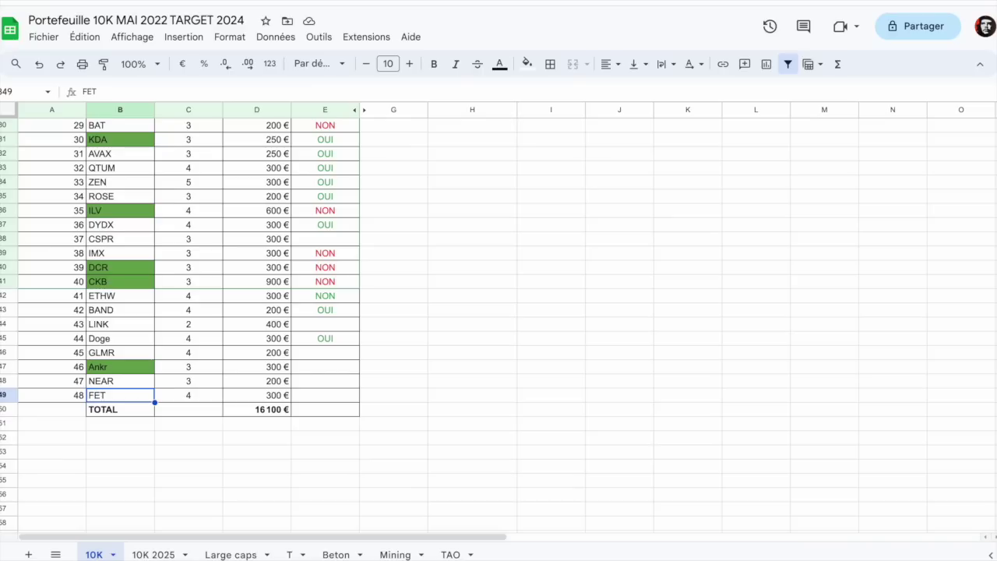
Review the invested amounts in the Montant column from FET up to the first cryptos.
key(Right)
key(Right)
key(Up)
key(Up)
key(Up)
key(Up)
key(Up)
key(Up)
key(Up)
key(Up)
key(Up)
key(Up)
key(Up)
key(Up)
key(Up)
key(Up)
key(Up)
key(Up)
key(Up)
key(Up)
key(Up)
key(Up)
key(Up)
key(Up)
key(Up)
key(Up)
key(Up)
key(Up)
key(Up)
key(Up)
key(Up)
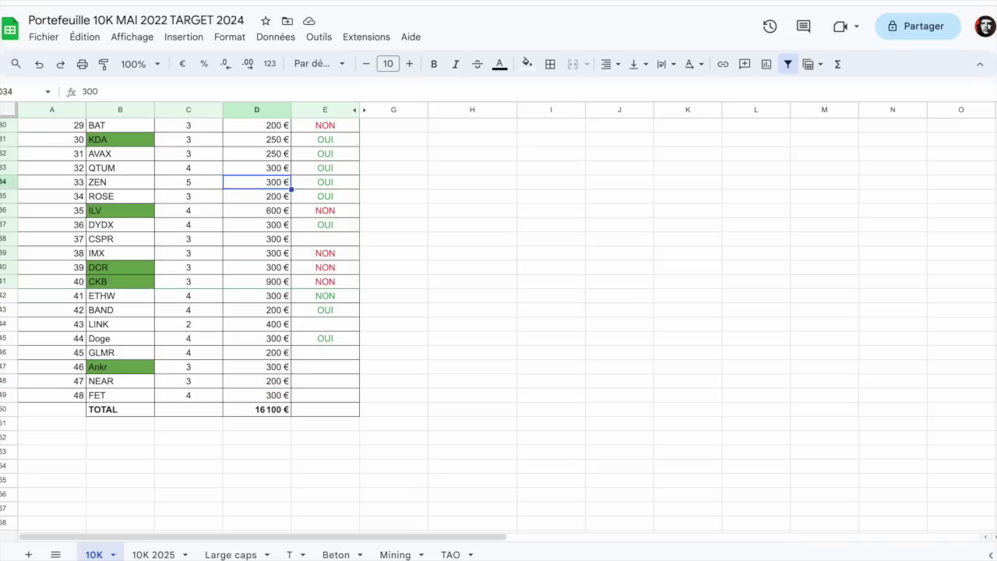
key(Up)
key(Up)
key(Up)
key(Up)
key(Up)
key(Up)
key(Up)
key(Up)
key(Up)
key(Up)
key(Up)
key(Up)
key(Up)
key(Up)
key(Up)
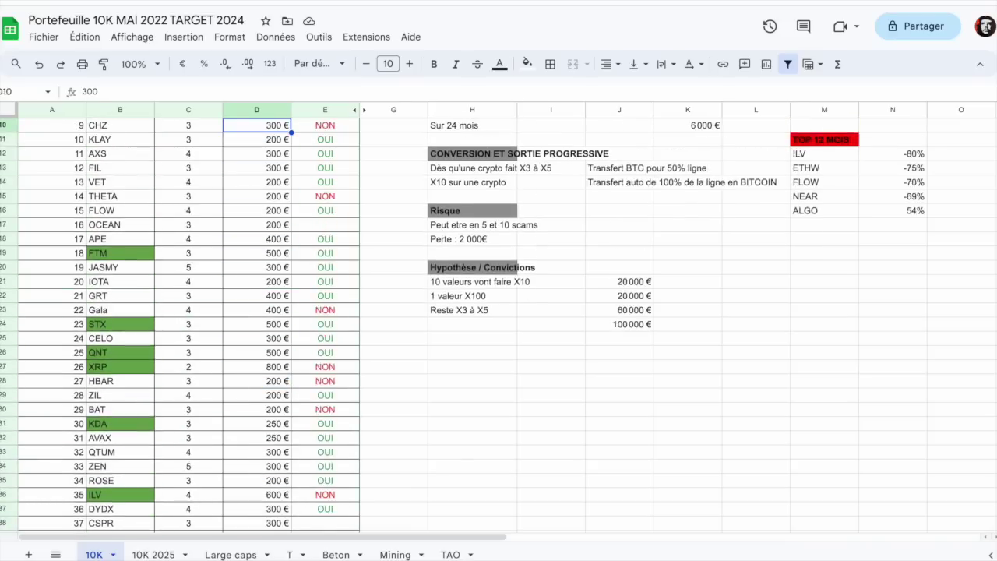
Examine the Execution and GESTION notes beside the crypto table, down to the Complément row.
key(Right)
key(Right)
key(Right)
key(Right)
key(Down)
key(Down)
key(Down)
key(Down)
key(Down)
key(Down)
key(Down)
key(Left)
key(Left)
key(Left)
key(Left)
key(Left)
key(Left)
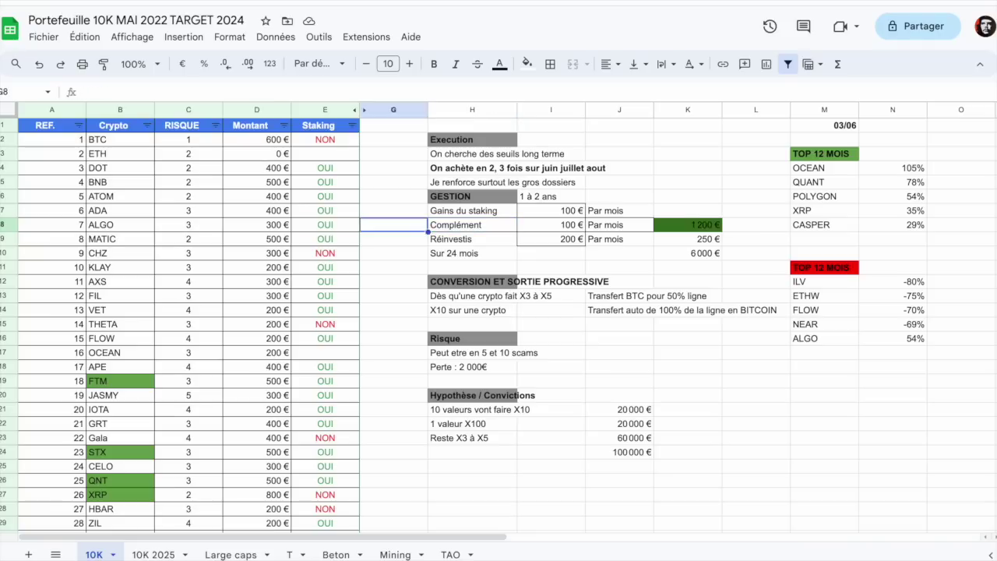
Check the monthly amounts for Gains du staking, Complément and Réinvestis in the GESTION section.
key(Right)
key(Right)
key(Right)
key(Right)
key(Right)
key(Right)
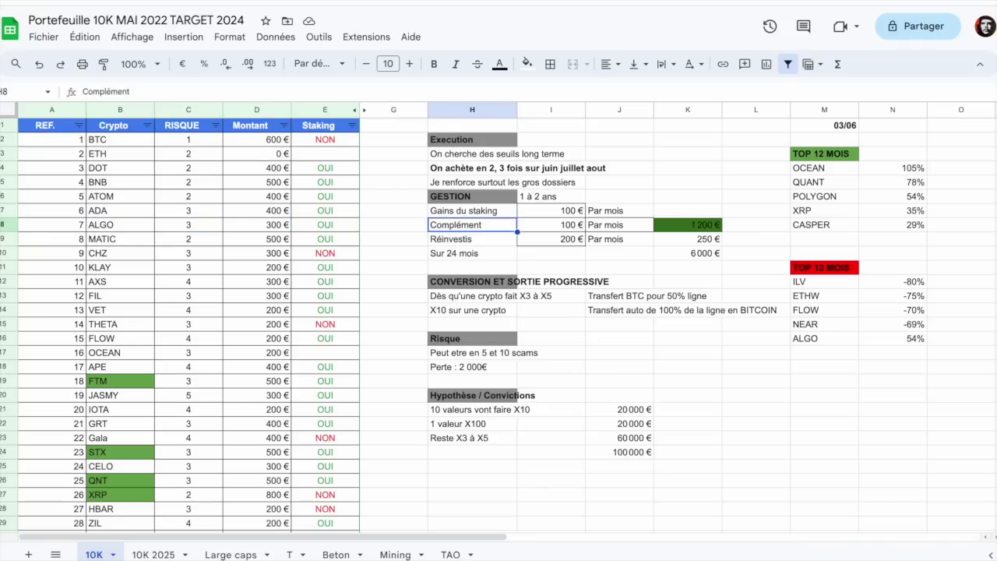
key(Up)
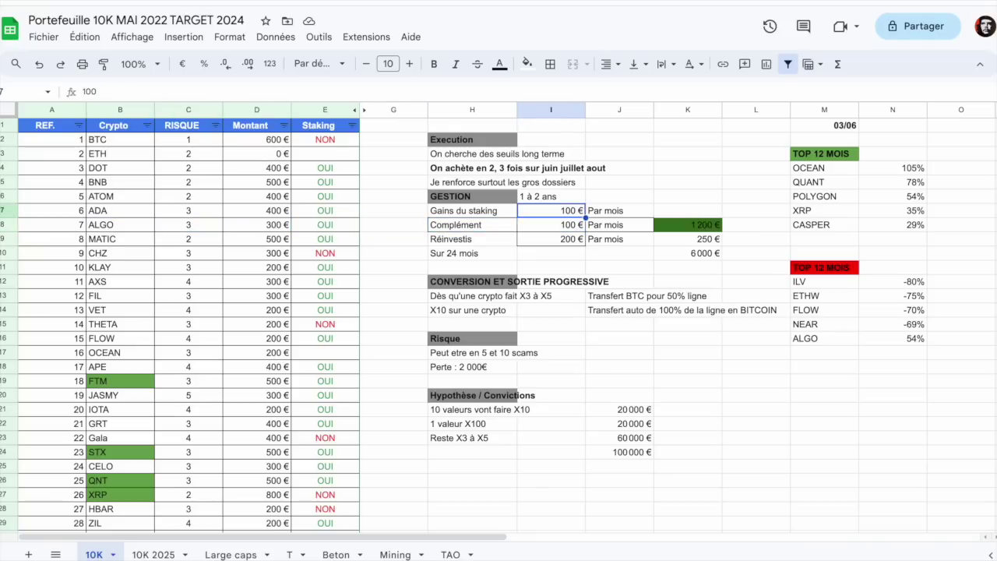
key(Left)
key(Right)
key(Down)
key(Down)
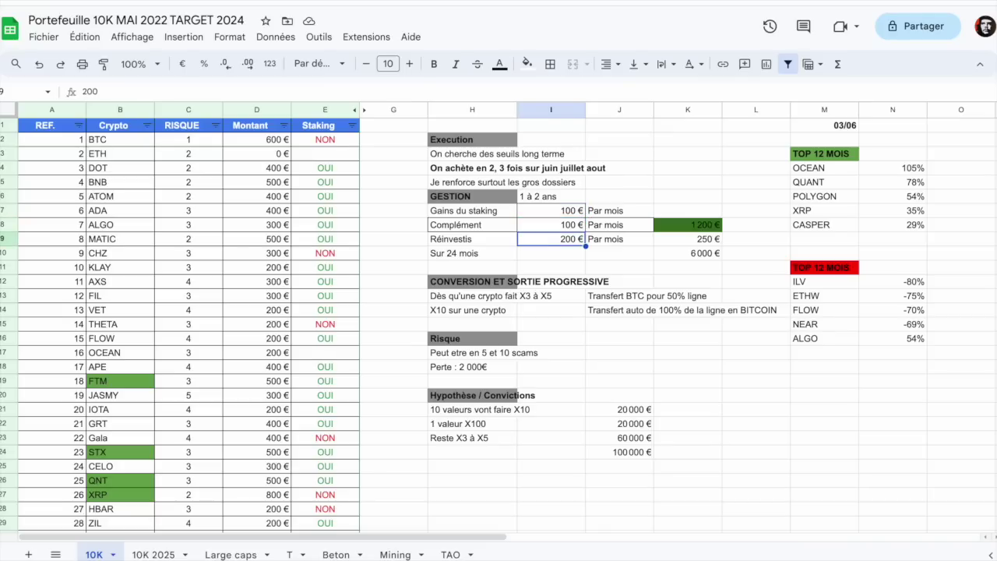
key(Left)
Review the crypto list in the portfolio table from the upper rows down past DYDX.
click(187, 238)
key(Left)
key(Left)
key(Down)
key(Down)
key(Down)
key(Down)
key(Down)
key(Down)
key(Down)
key(Down)
key(Down)
key(Down)
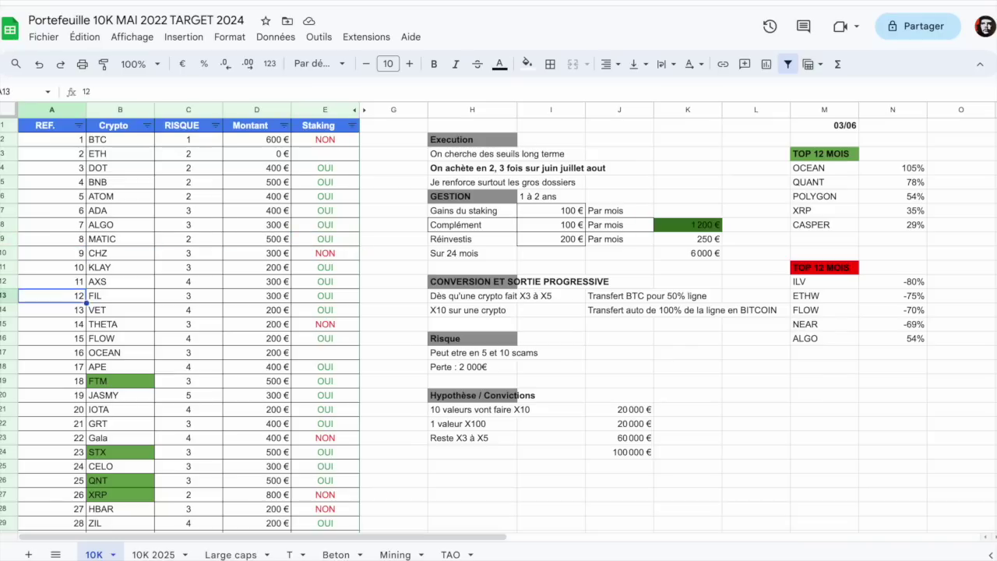
key(Right)
key(Down)
key(Down)
key(Down)
key(Down)
key(Down)
key(Down)
key(Down)
key(Down)
key(Down)
key(Down)
key(Down)
key(Down)
key(Down)
key(Down)
key(Down)
key(Down)
key(Down)
key(Down)
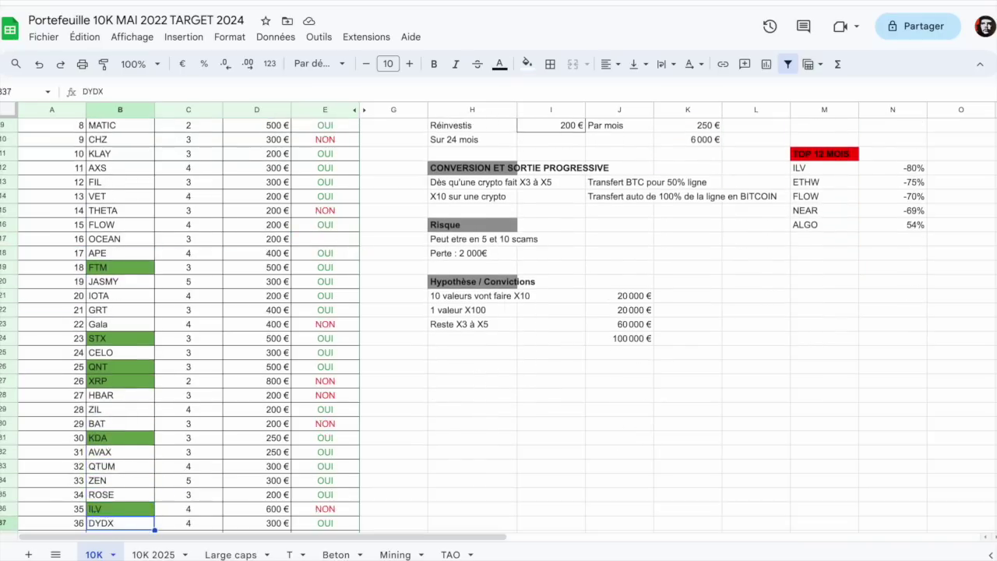
key(Down)
key(Down)
key(Down)
key(Down)
Go back over the crypto names from below DYDX up to the Crypto column header.
key(Up)
key(Up)
key(Up)
key(Up)
key(Up)
key(Up)
key(Up)
key(Up)
key(Up)
key(Up)
key(Up)
key(Up)
key(Up)
key(Up)
key(Up)
key(Up)
key(Up)
key(Up)
key(Up)
key(Up)
key(Up)
key(Up)
key(Up)
key(Up)
key(Up)
key(Up)
key(Up)
key(Up)
key(Up)
key(Up)
key(Up)
key(Up)
key(Up)
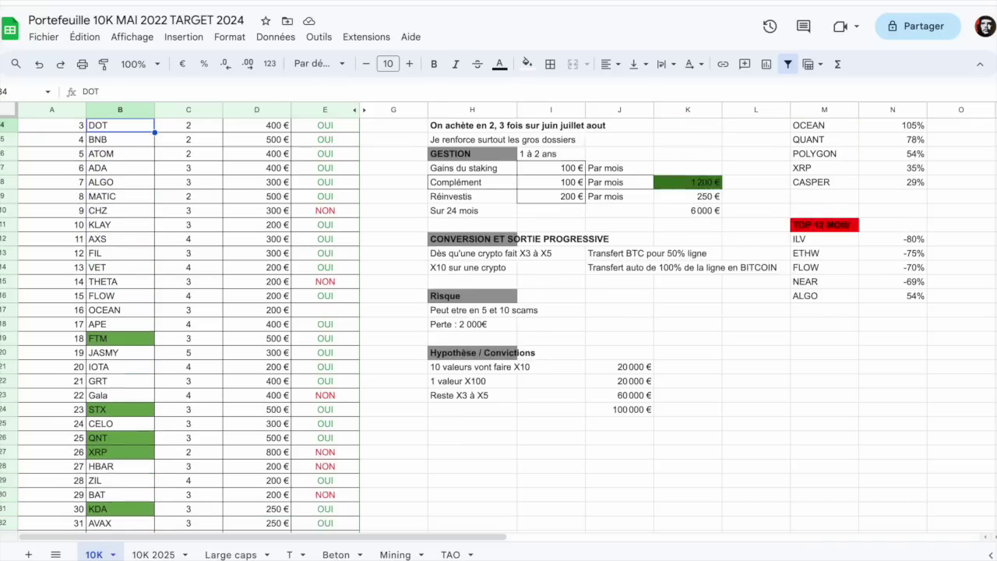
key(Up)
key(Up)
key(Up)
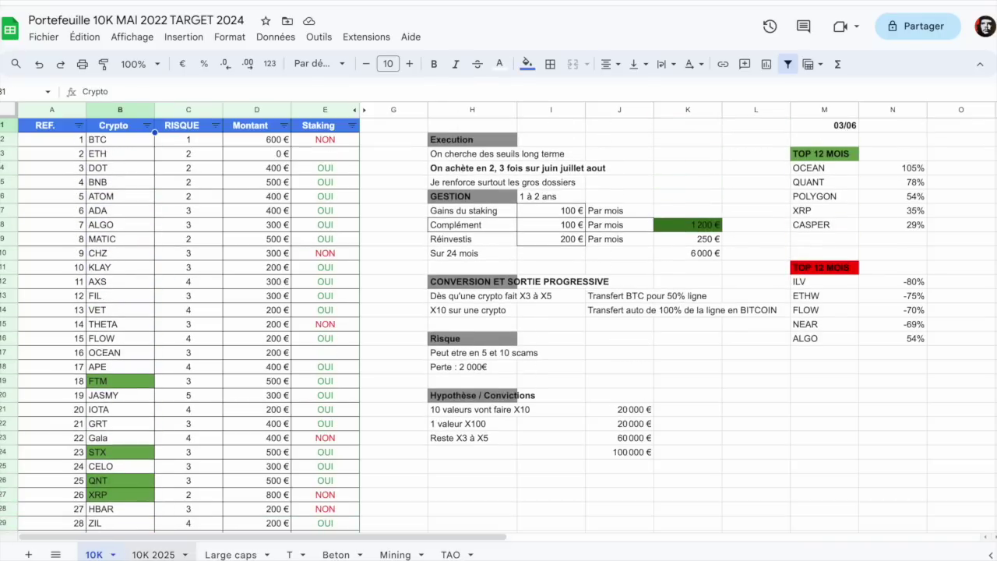
Open the 10K 2025 sheet and review the Montant 07/08/2023 amounts from BTC down the list.
key(ctrl+shift+Page_Down)
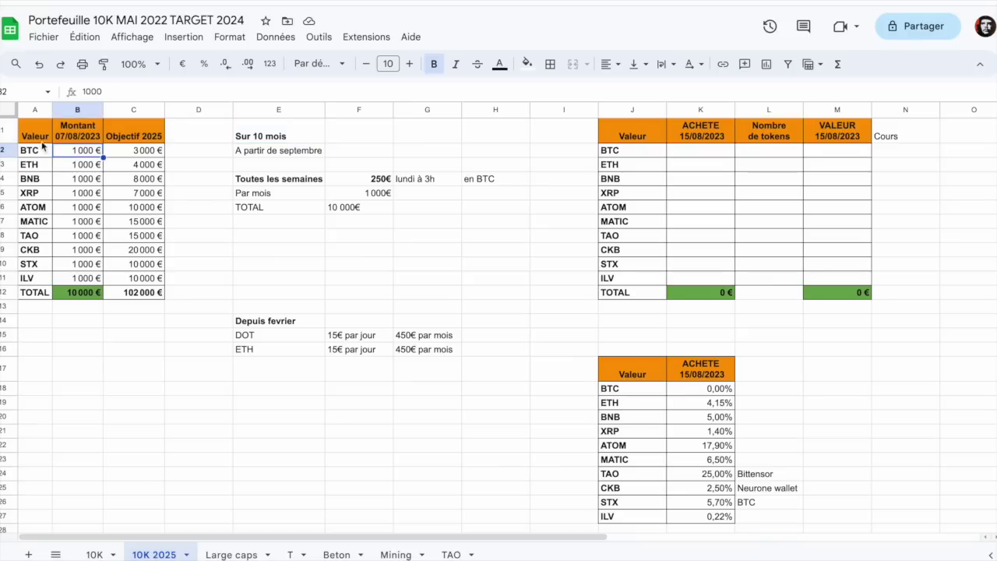
key(Left)
key(Right)
key(Down)
key(Down)
key(Down)
key(Down)
key(Down)
key(Down)
key(Down)
key(Down)
key(Down)
key(Down)
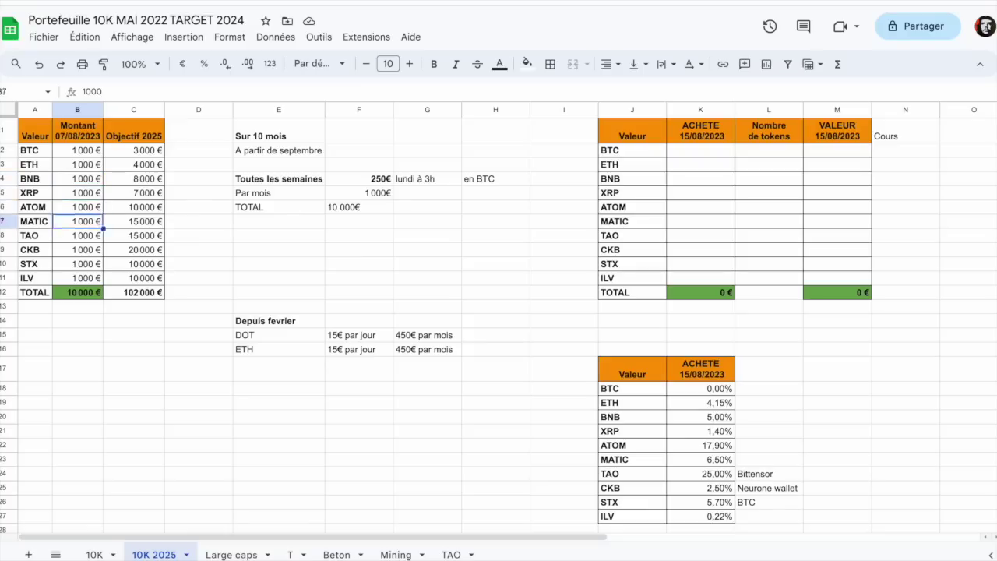
Look over the Montant 07/08/2023 amounts again and the Objectif 2025 targets between ILV and ETH.
key(Up)
key(Up)
key(Up)
key(Up)
key(Up)
key(Up)
key(Up)
key(Up)
key(Up)
key(Up)
key(Up)
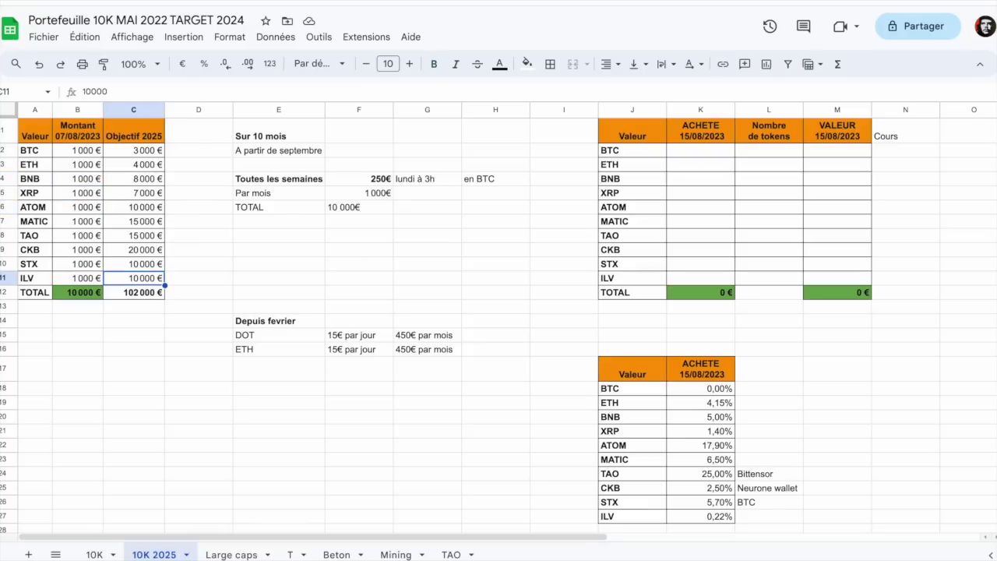
key(Down)
key(Down)
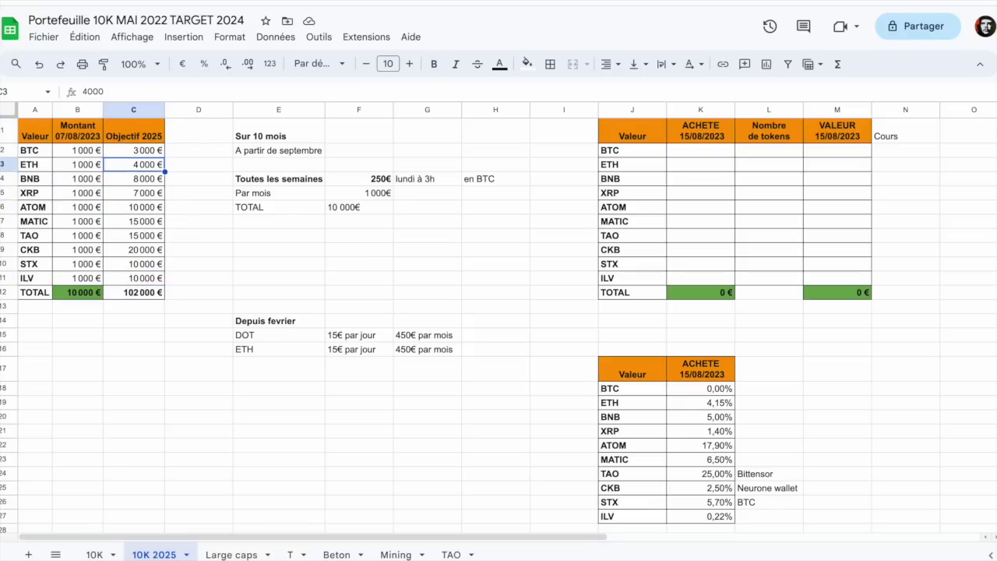
Check the Montant 07/08/2023 amount of each crypto from BTC down to the TOTAL row.
key(Left)
key(Up)
key(shift+Up)
key(shift+Down)
key(Down)
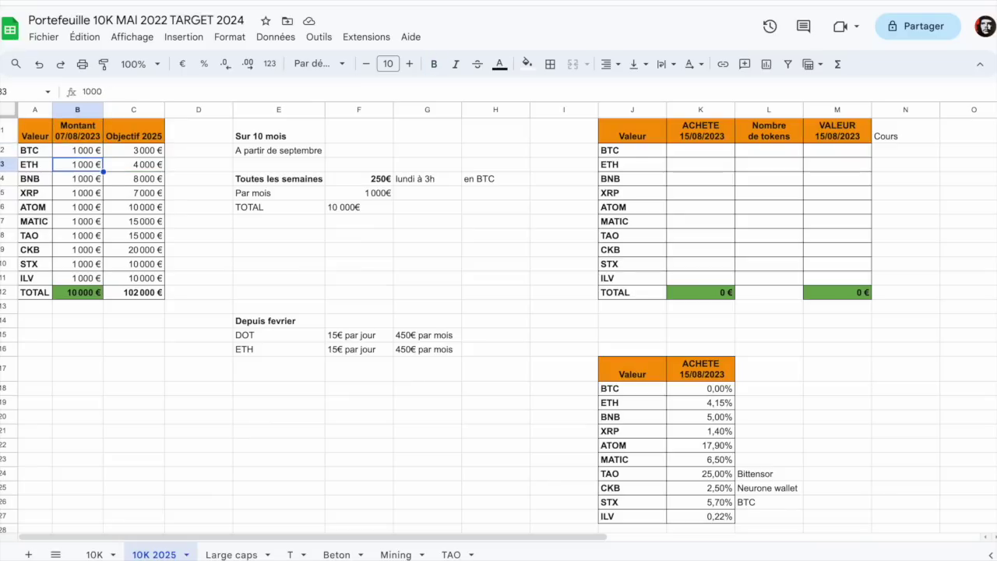
key(Down)
key(Up)
key(Up)
key(Up)
key(Down)
key(Down)
key(Down)
key(Down)
key(Down)
key(Down)
key(Down)
key(Down)
key(Down)
key(Down)
key(Down)
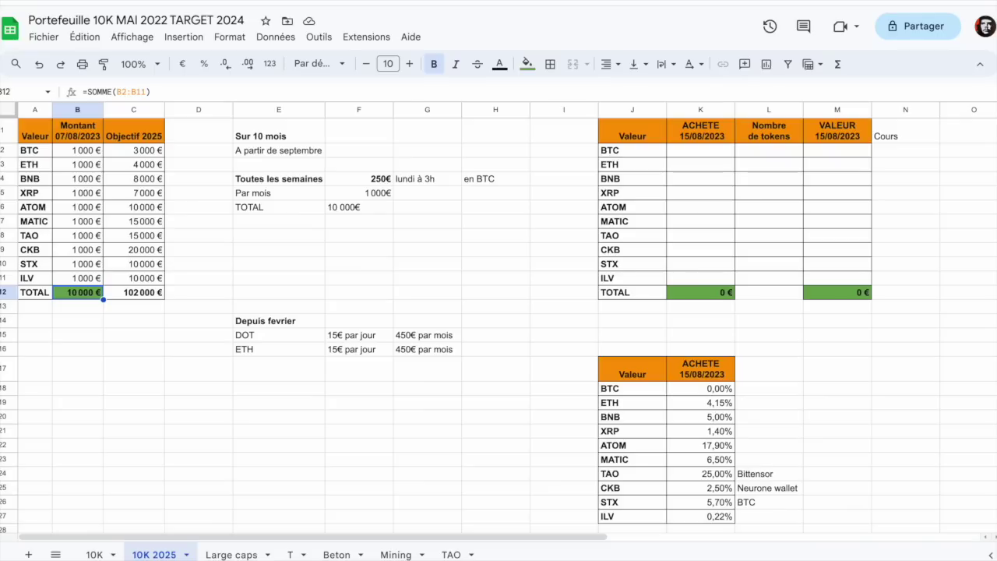
Compare the Montant and Objectif 2025 totals, and examine the Objectif 2025 targets from TOTAL up to BTC.
key(Right)
key(Left)
key(Right)
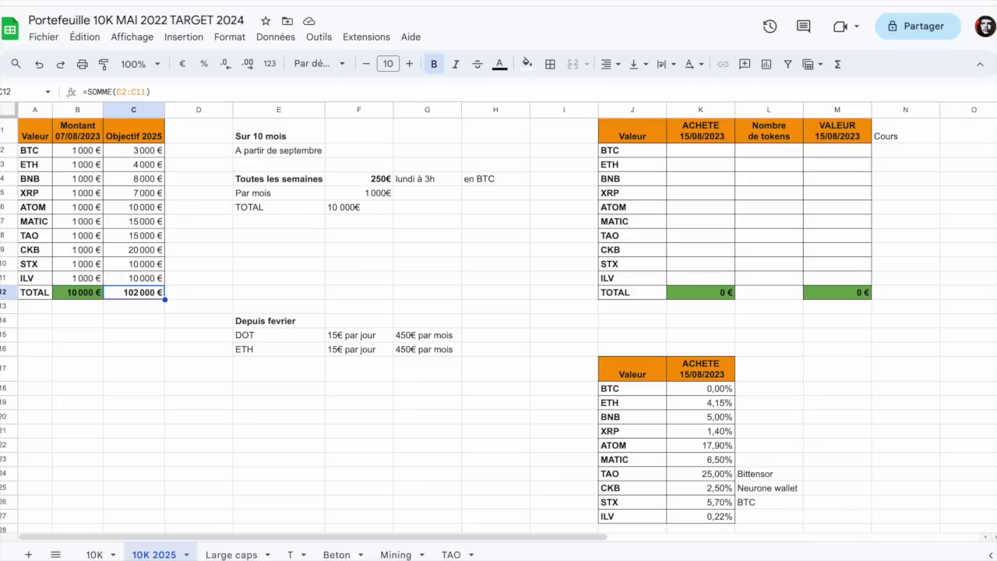
key(Up)
key(Up)
key(Up)
key(Up)
key(Up)
key(Up)
key(Up)
key(Up)
key(Up)
key(Up)
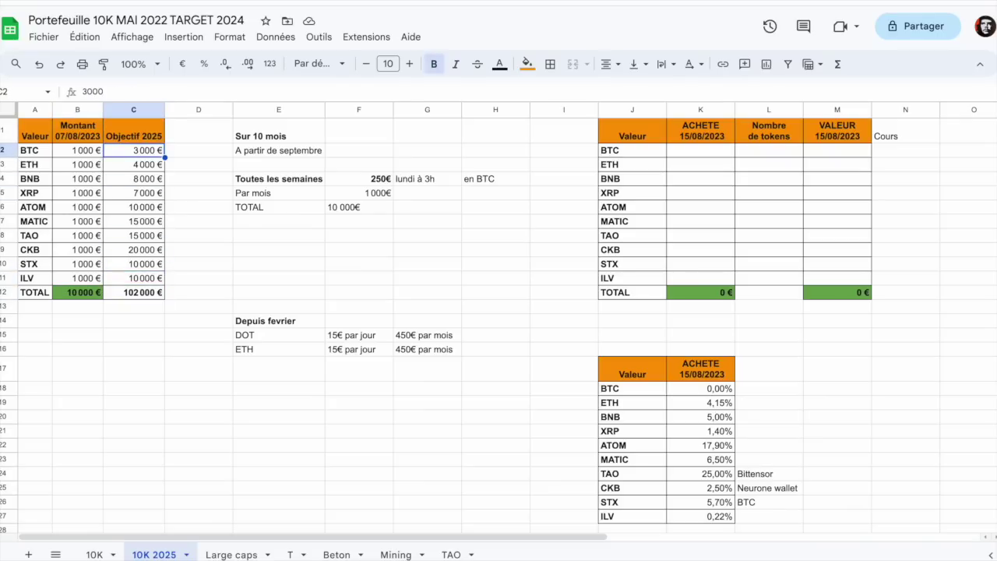
Examine the Objectif 2025 target of each crypto from ETH down to the TOTAL row.
key(Down)
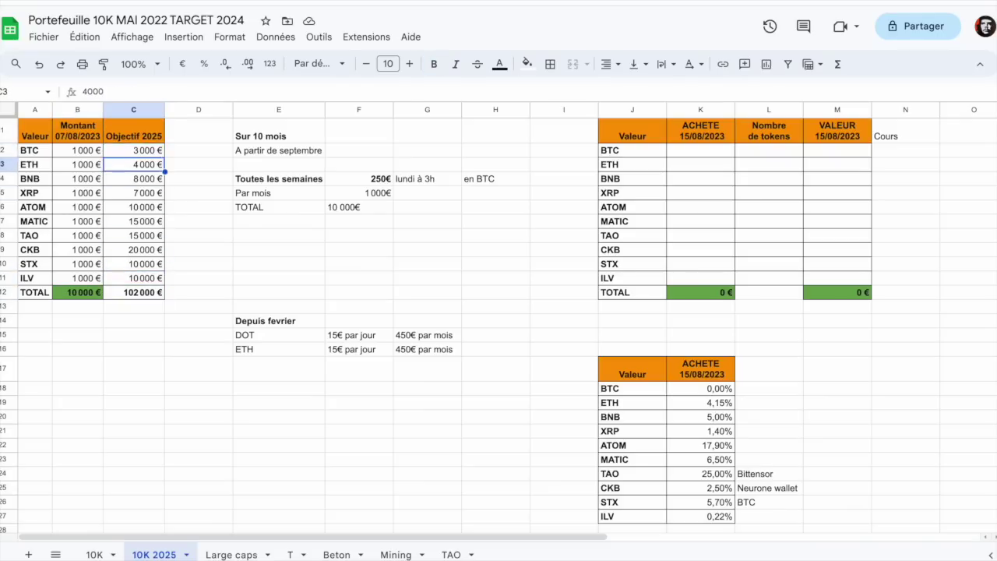
key(Down)
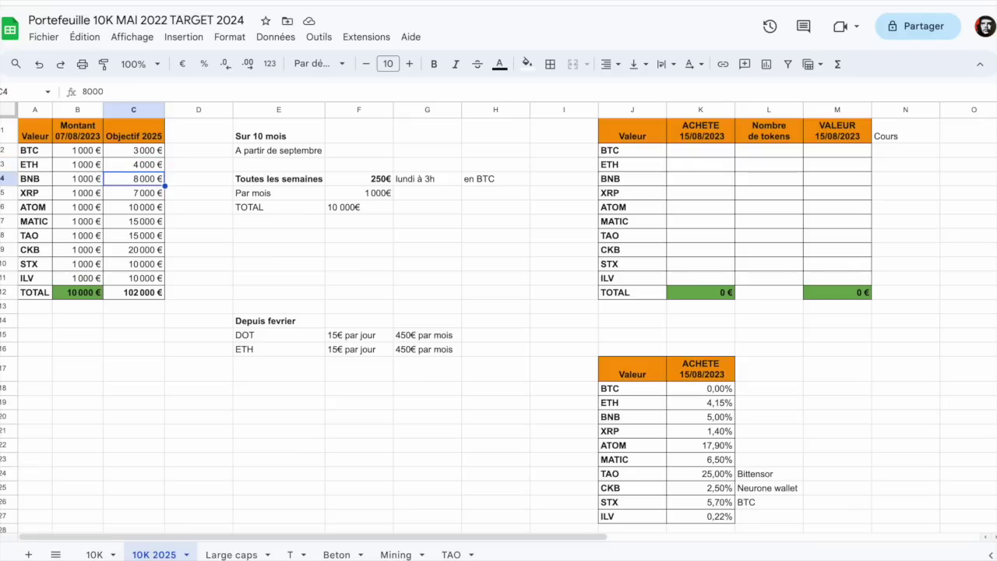
key(Down)
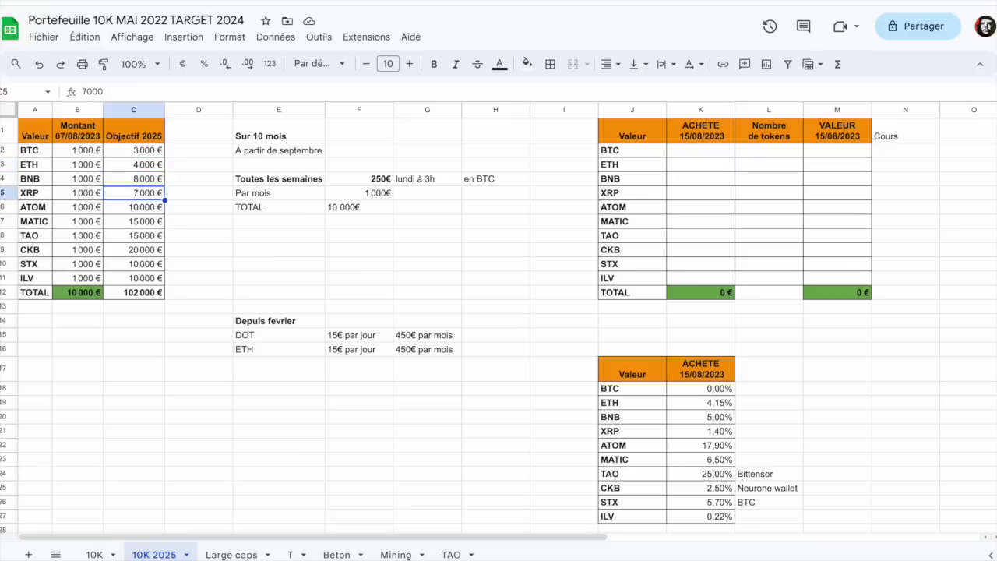
key(Down)
key(Down)
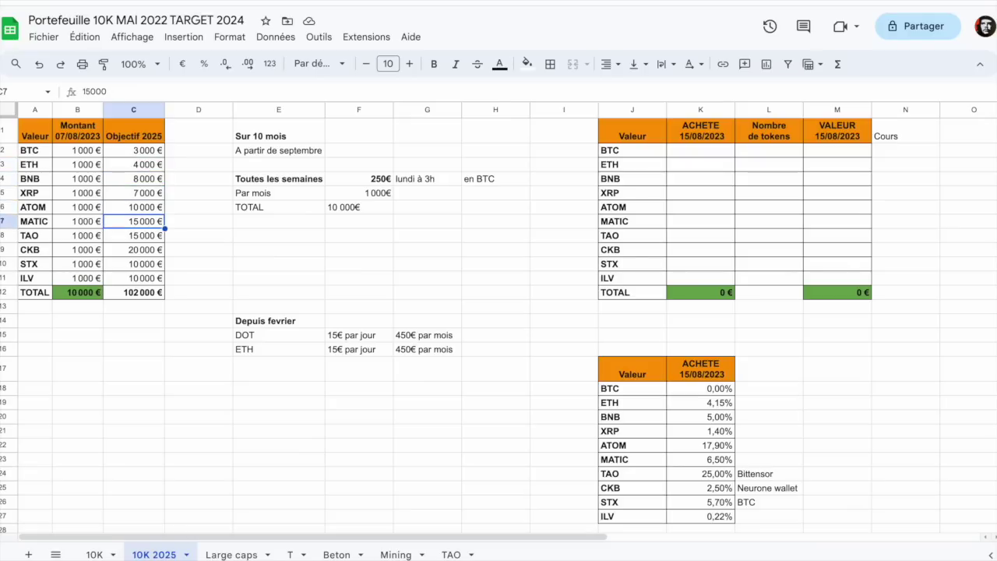
key(Down)
key(Down)
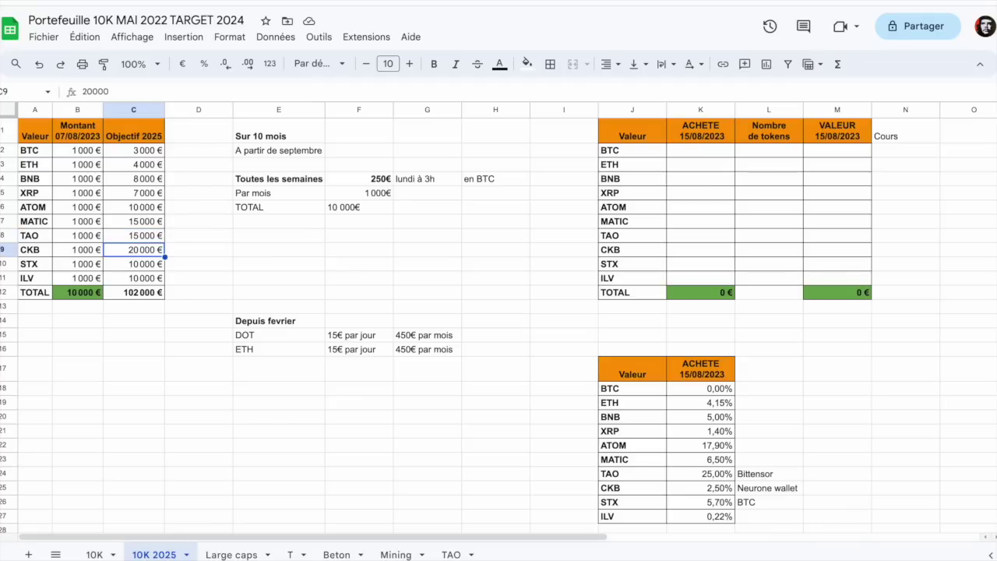
key(Down)
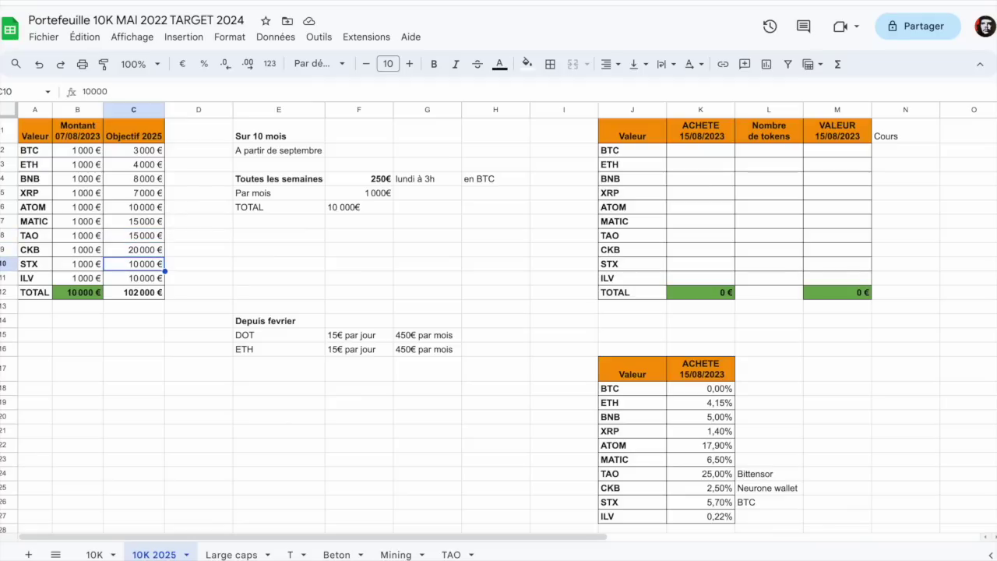
key(Down)
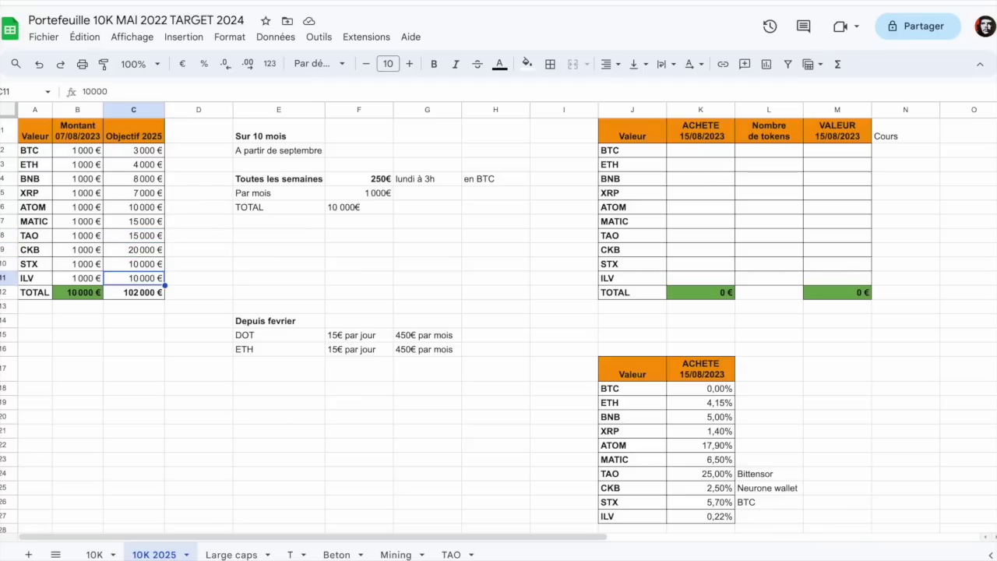
key(Down)
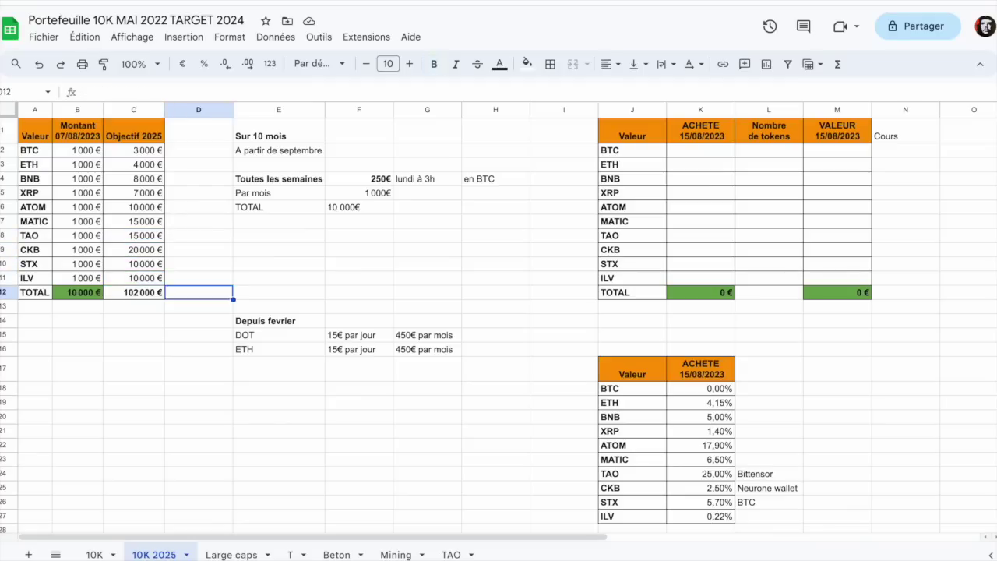
Look back over the Objectif 2025 targets from the TOTAL row up to XRP.
key(Up)
key(Up)
key(Up)
key(Up)
key(Up)
key(Up)
key(Up)
key(Up)
key(Up)
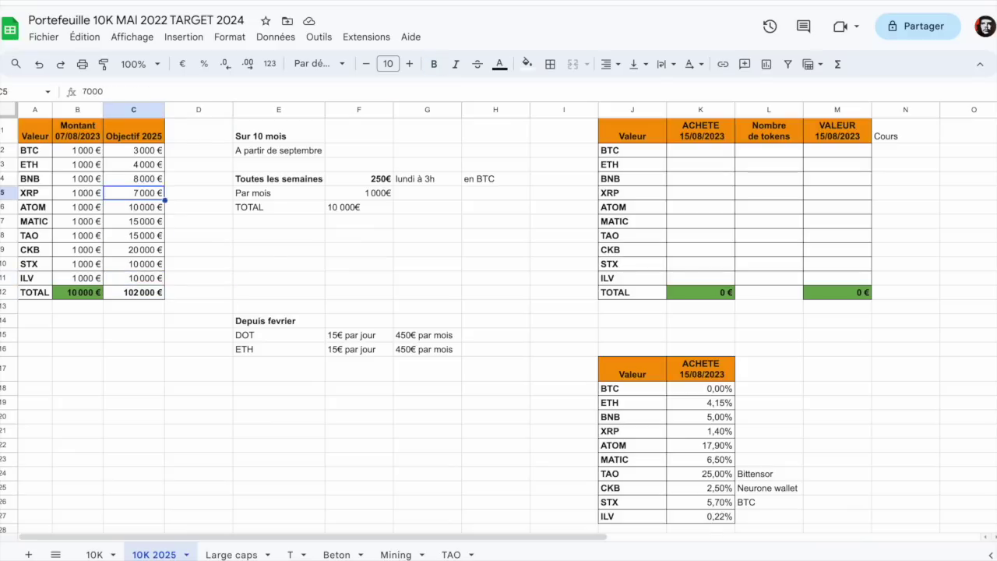
Read the investment plan's duration note "Sur 10 mois" and its start note "A partir de septembre".
key(Right)
key(Right)
key(Up)
key(Up)
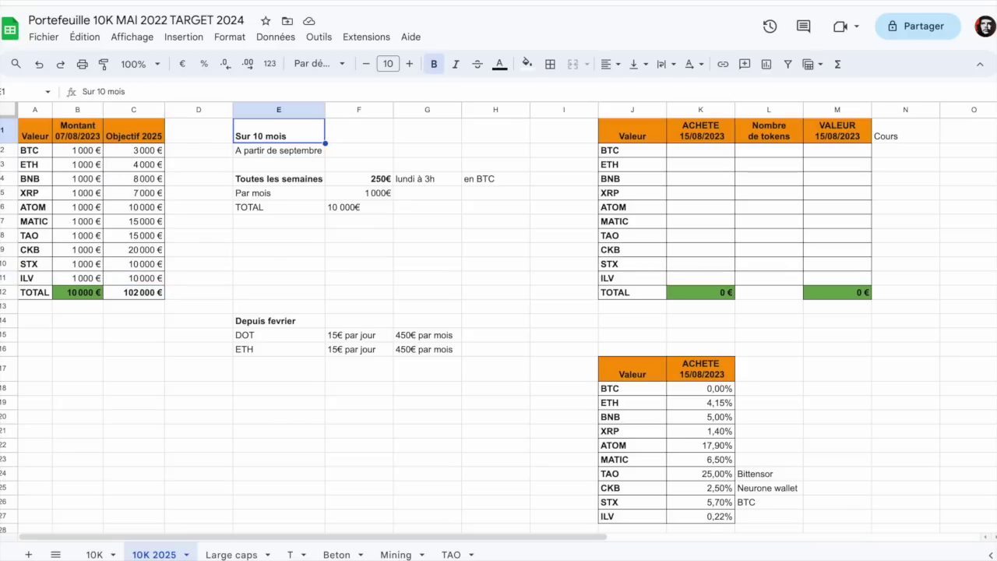
key(Down)
key(Down)
key(Up)
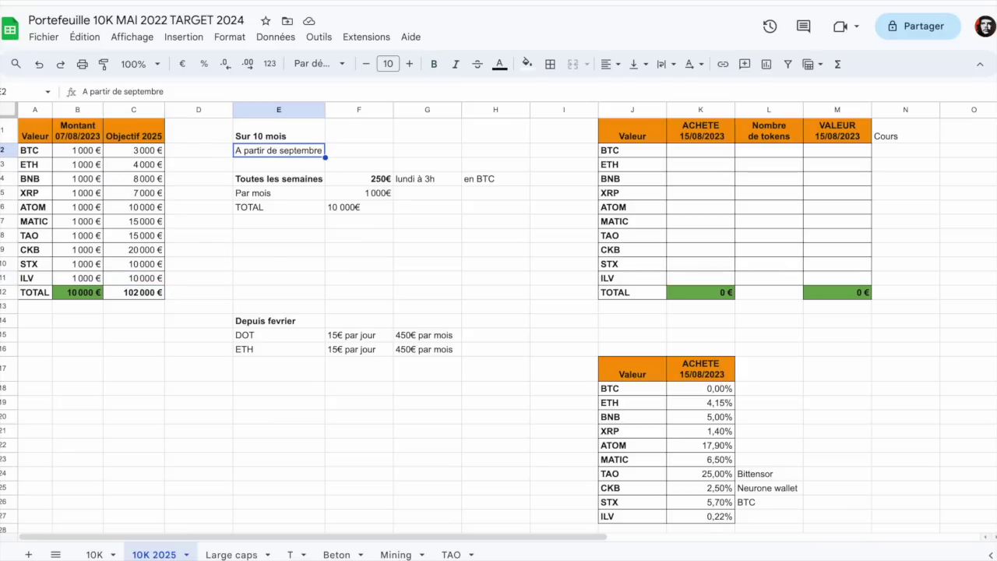
key(Up)
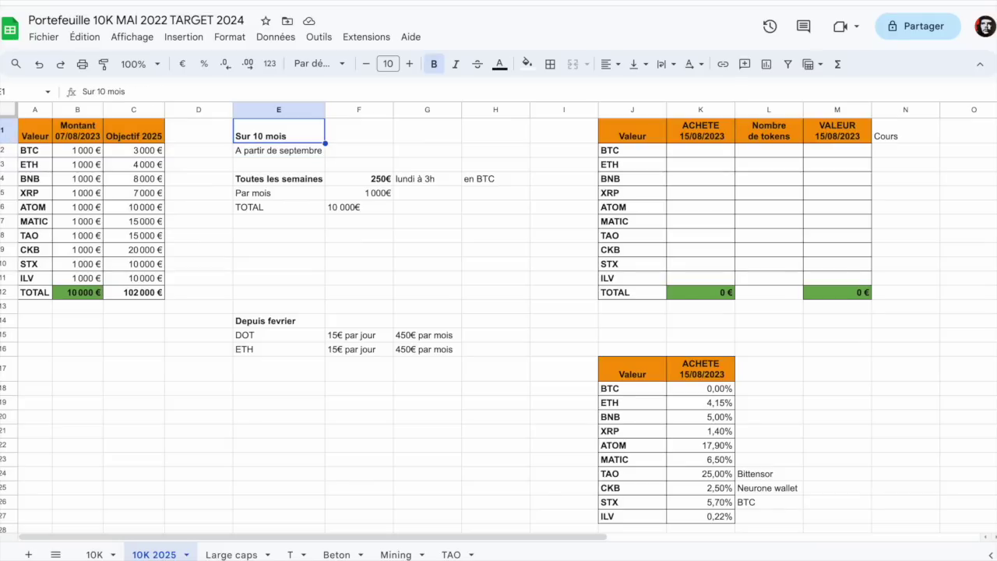
key(Down)
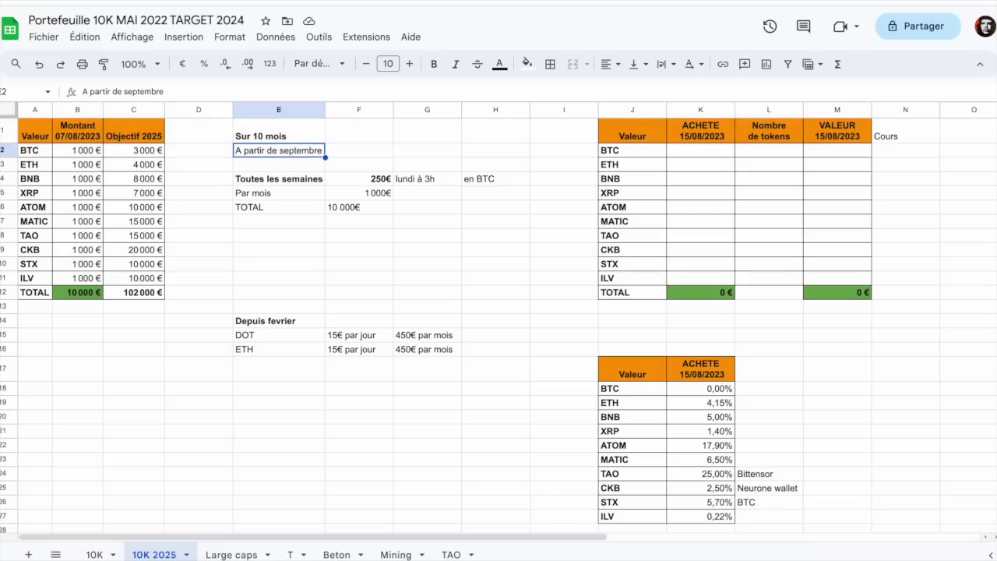
Examine the Depuis fevrier block below the plan, including DOT's daily contribution.
key(Down)
key(Down)
key(Down)
key(Down)
key(Down)
key(Down)
key(Down)
key(Down)
key(Down)
key(Down)
key(Down)
key(Down)
key(Down)
key(Down)
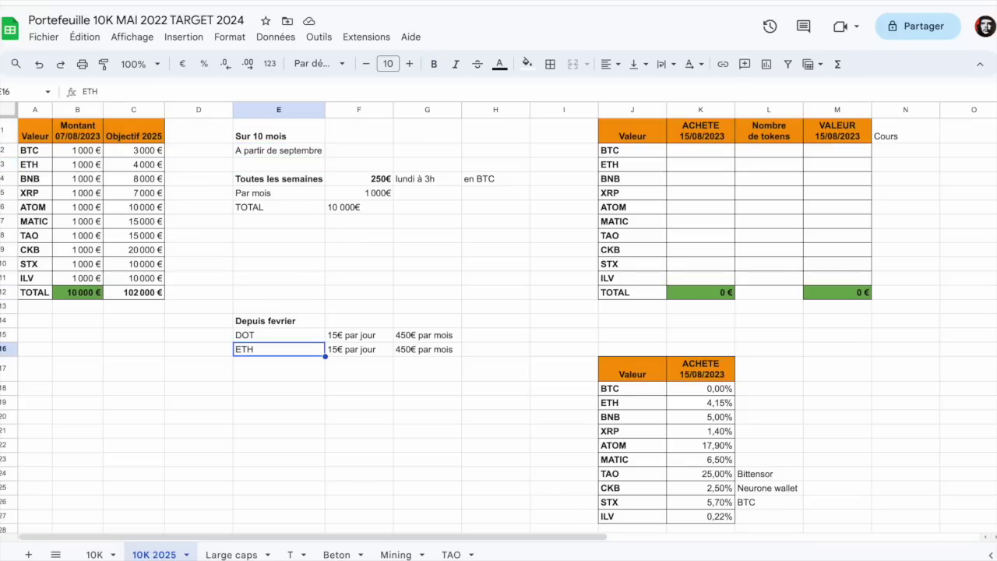
key(Up)
key(Up)
key(Right)
key(Left)
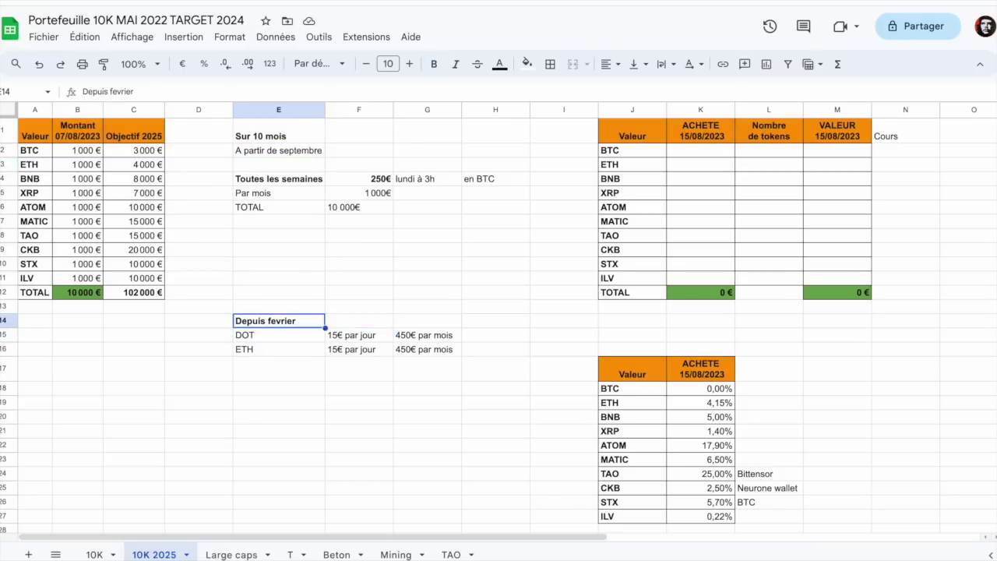
key(Down)
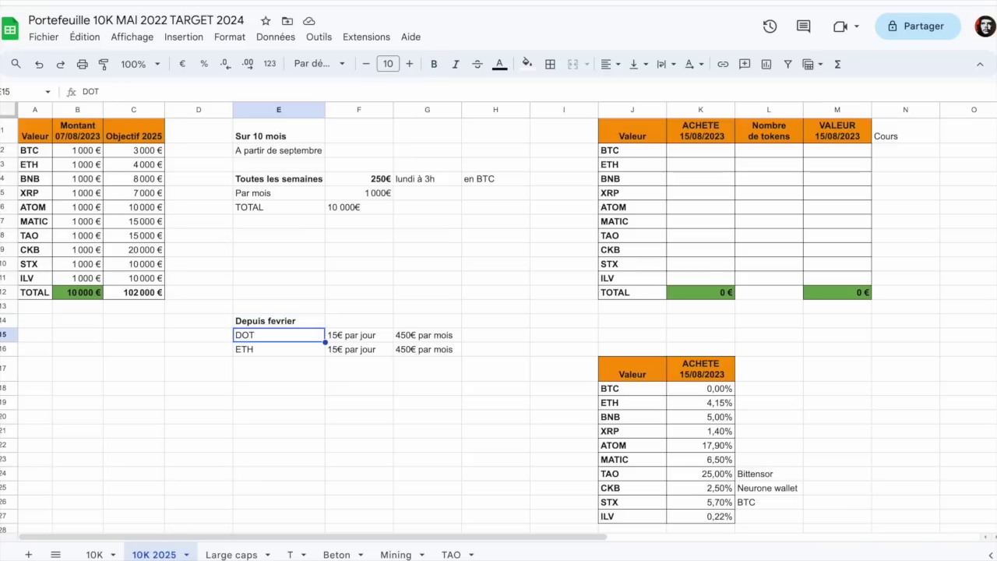
key(Right)
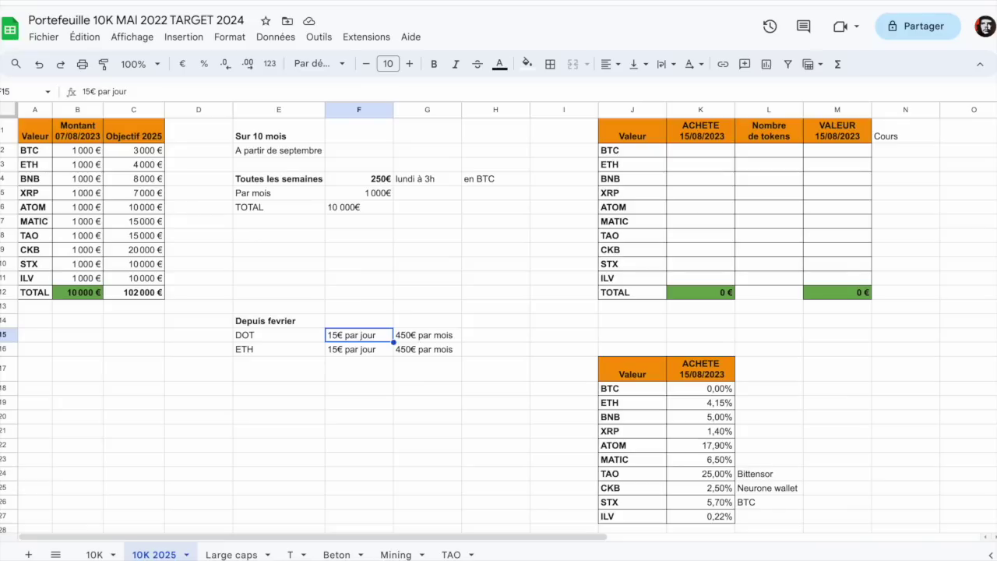
Check ETH's daily contribution and the monthly amounts for DOT and ETH in the Depuis fevrier block.
click(278, 335)
click(278, 349)
click(359, 349)
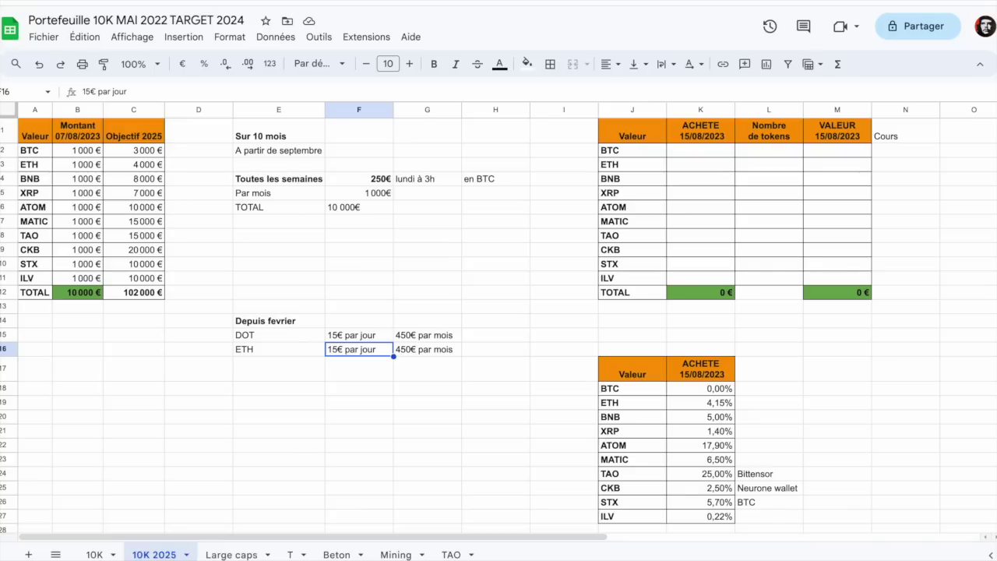
click(427, 349)
click(427, 335)
click(427, 349)
click(427, 335)
click(358, 335)
Delete the whole Depuis fevrier block with its DOT and ETH rows, cells E14:G16.
click(279, 321)
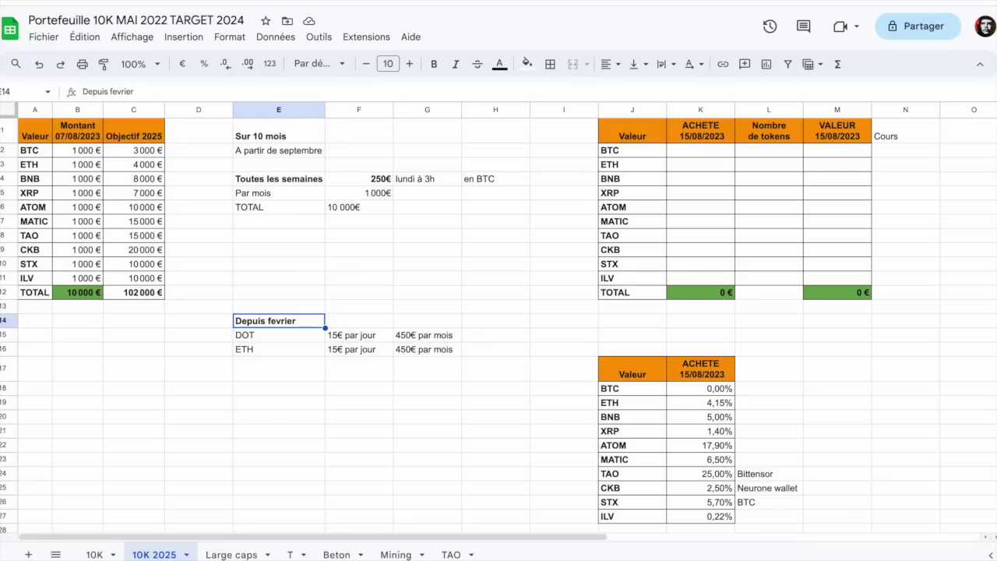
key(shift+Down)
key(shift+Down)
key(shift+Right)
key(shift+Right)
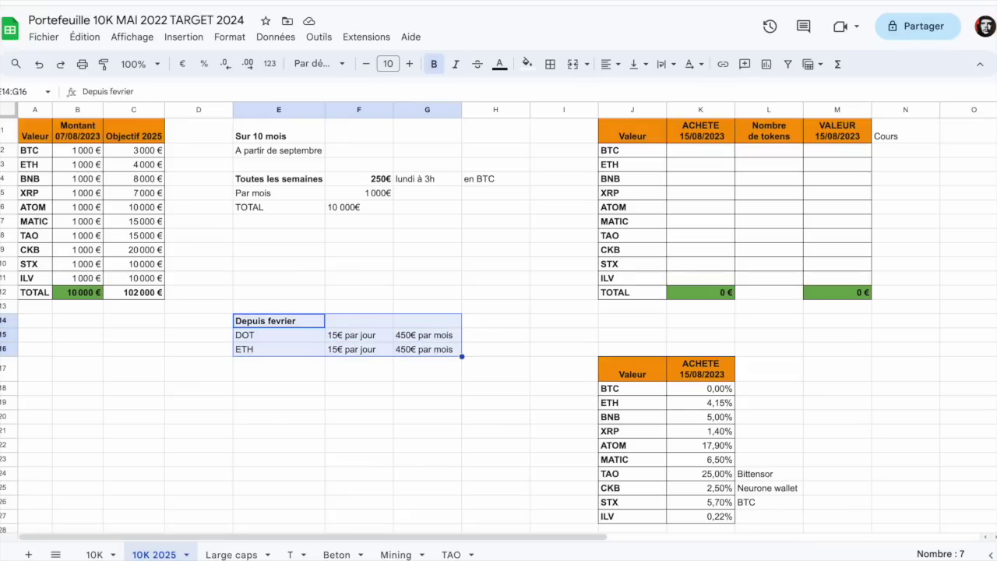
key(Delete)
Find the Toutes les semaines row of the investment plan and examine its weekly amount.
key(Up)
key(Up)
key(Up)
key(Up)
key(Up)
key(Up)
key(Up)
key(Up)
key(Up)
key(Up)
key(Up)
key(Up)
key(Up)
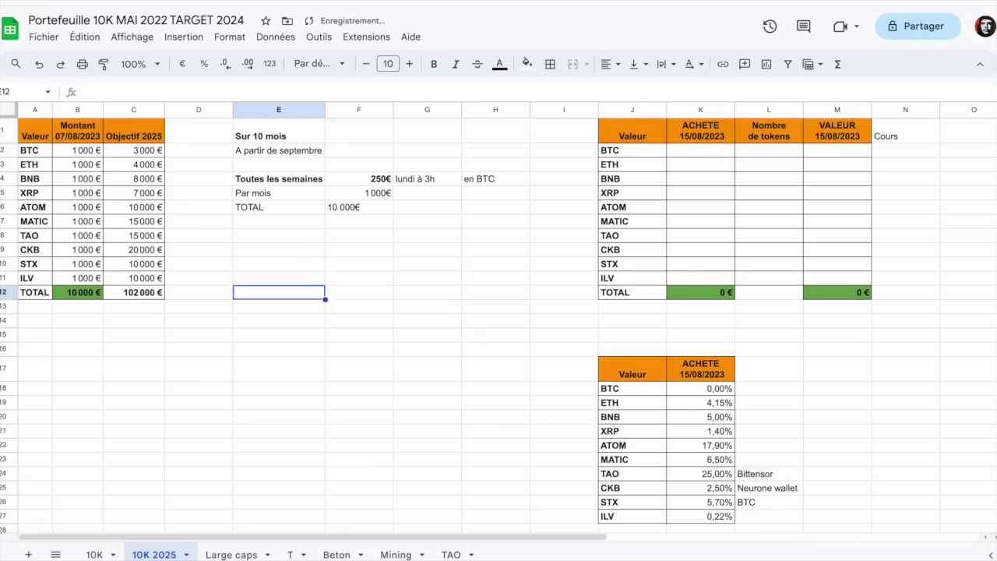
key(Down)
key(Down)
key(Down)
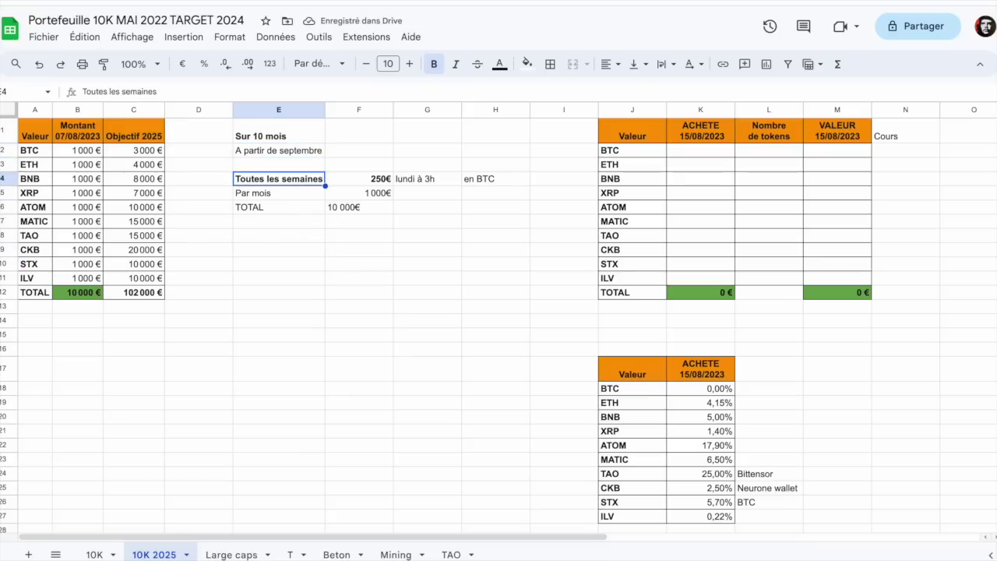
key(Right)
key(Right)
key(Left)
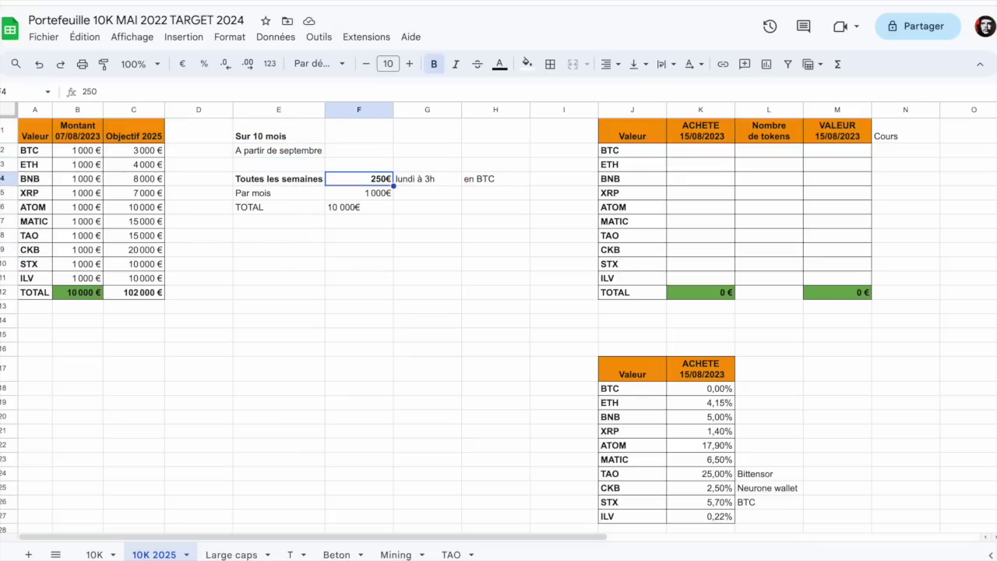
Compare the weekly investment amount with its scheduled purchase day and time in the Toutes les semaines row.
key(Left)
key(Right)
key(Right)
key(Left)
key(Left)
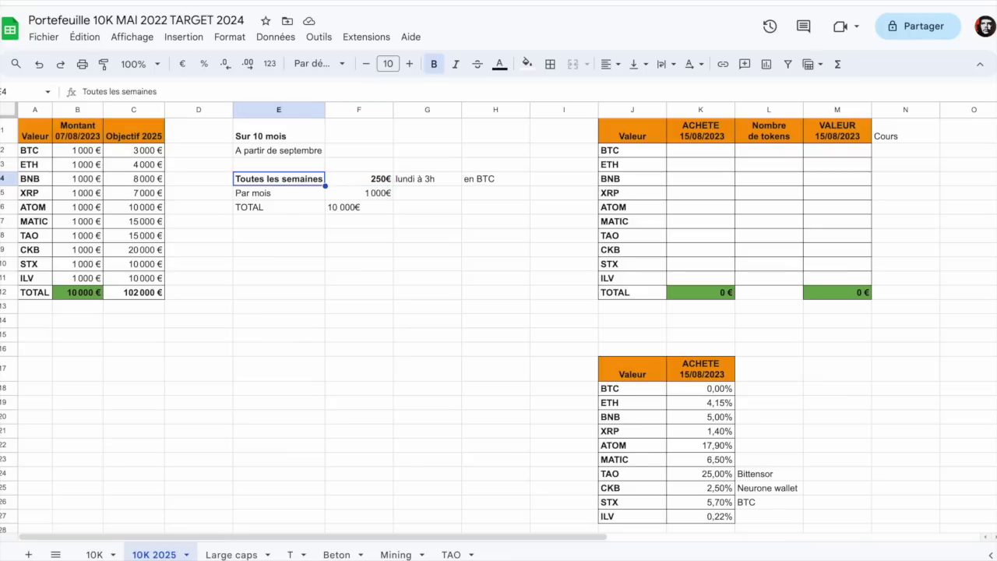
key(Right)
key(Right)
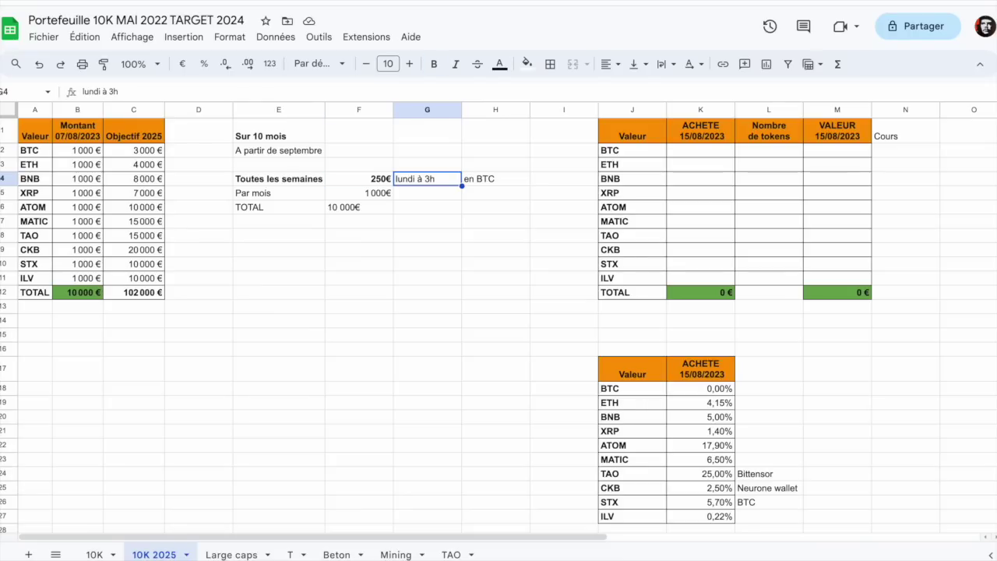
key(Left)
key(Left)
key(Right)
key(Right)
key(Left)
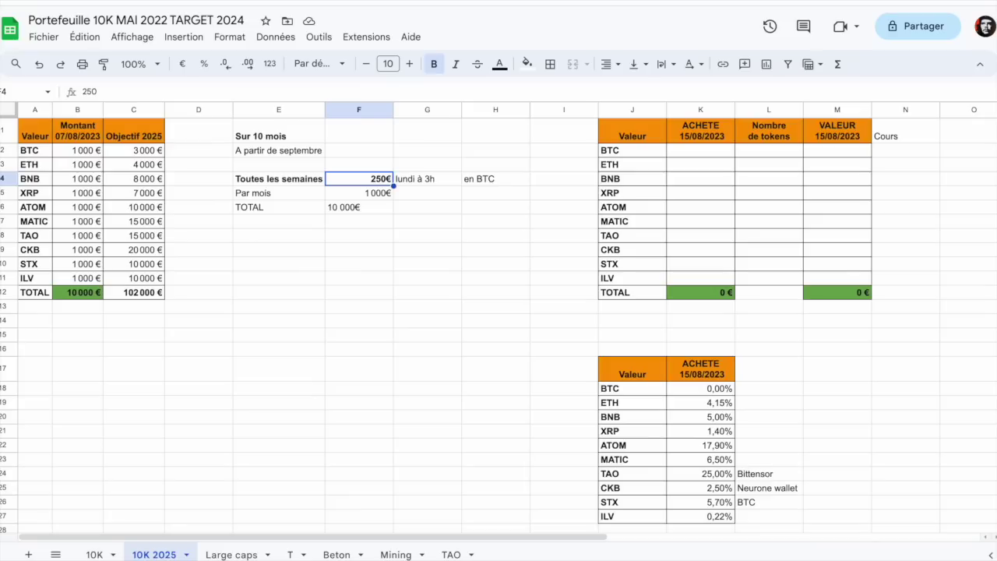
key(Right)
key(Right)
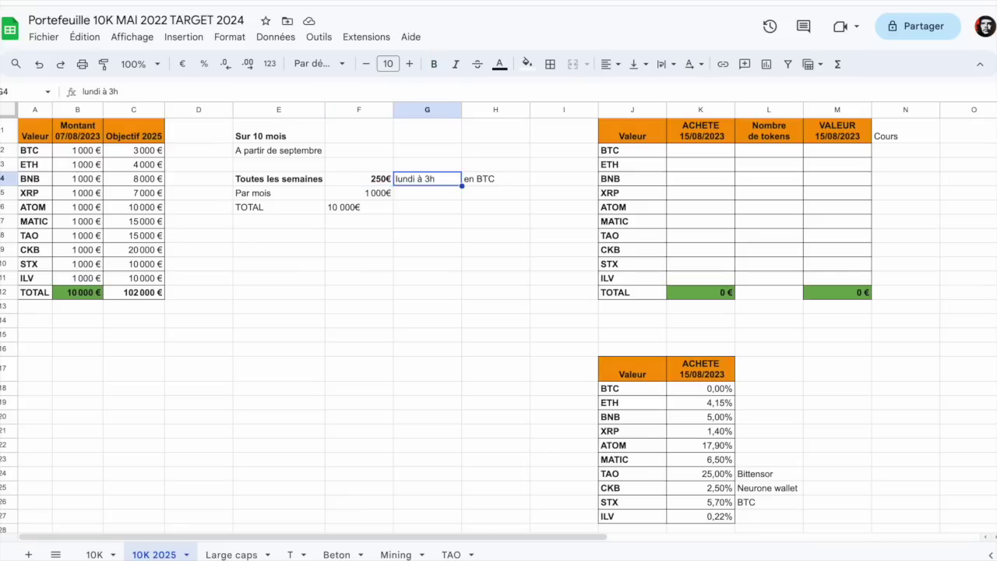
Examine the plan's Par mois and TOTAL amounts, and return to XRP in the crypto list.
key(Left)
key(Left)
key(Left)
key(Down)
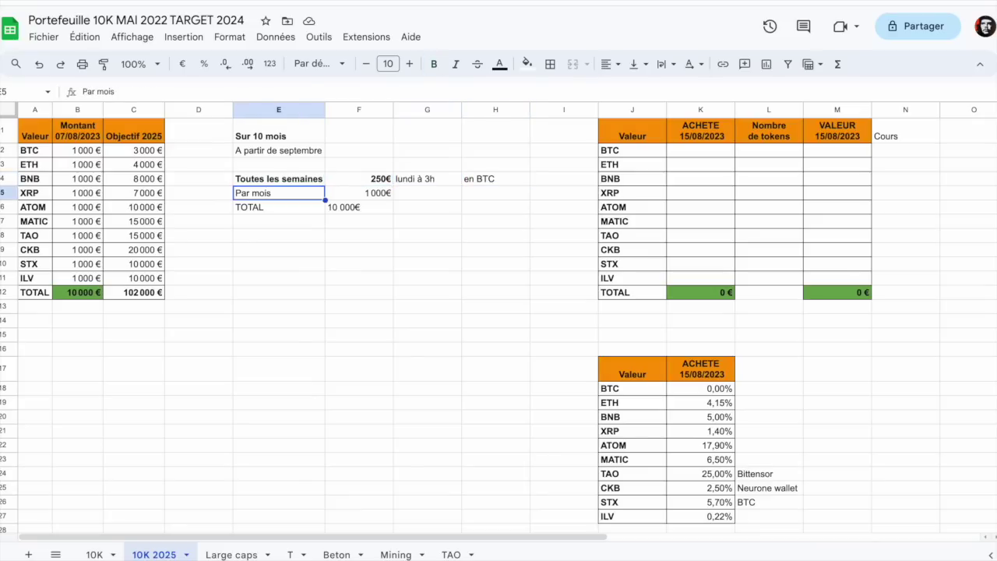
key(Right)
key(Down)
key(Left)
key(Right)
key(Left)
key(Left)
key(Left)
key(Left)
key(Left)
key(Up)
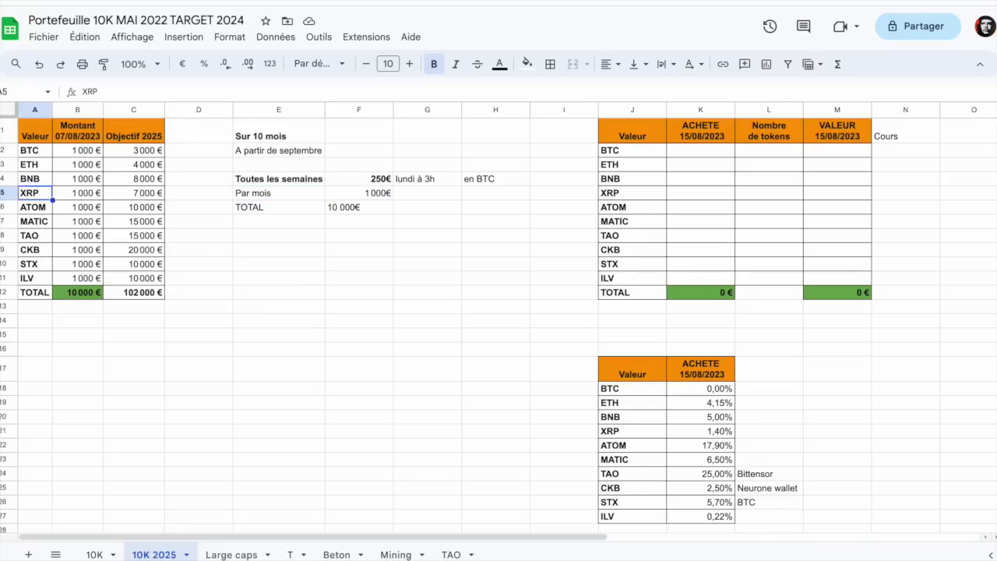
Examine the purchase table's ACHETE 15/08/2023 column from its header down to the ILV row.
key(Right)
key(Right)
key(Right)
key(Right)
key(Right)
key(Right)
key(Right)
key(Right)
key(Right)
key(Right)
key(Up)
key(Up)
key(Up)
key(Up)
key(Down)
key(Down)
key(Down)
key(Down)
key(Down)
key(Down)
key(Down)
key(Down)
key(Down)
key(Down)
key(Left)
key(Left)
key(Left)
key(Left)
key(Left)
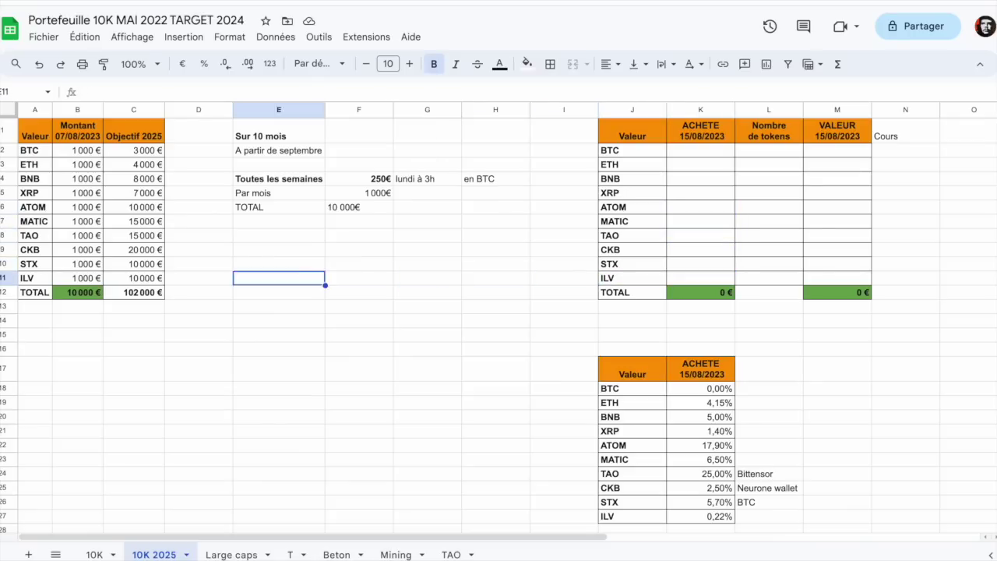
Return to BTC in the crypto list and check its Montant 07/08/2023 amount.
key(Left)
key(Left)
key(Left)
key(Left)
key(Left)
key(Up)
key(Up)
key(Up)
key(Up)
key(Up)
key(Up)
key(Up)
key(Up)
key(Up)
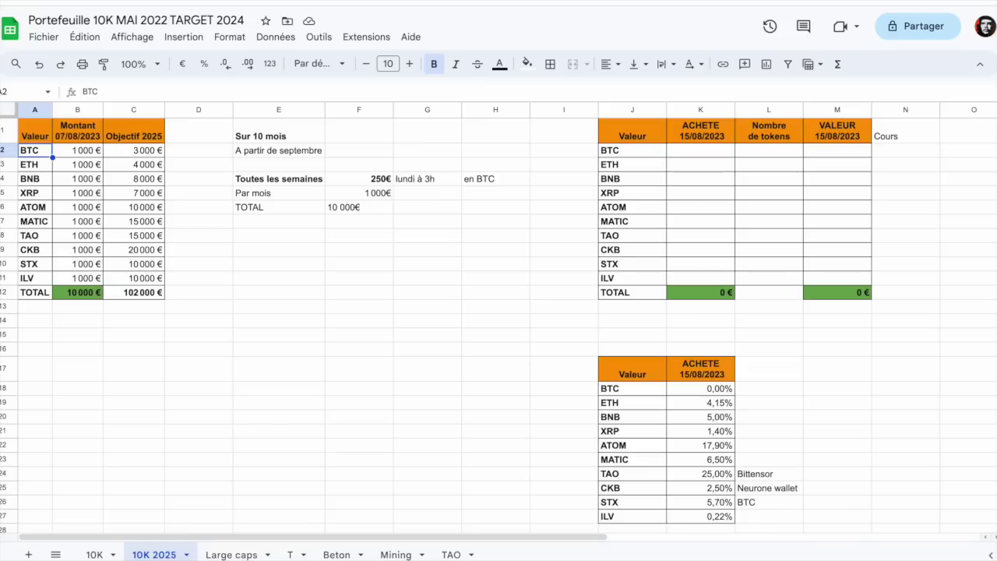
key(Right)
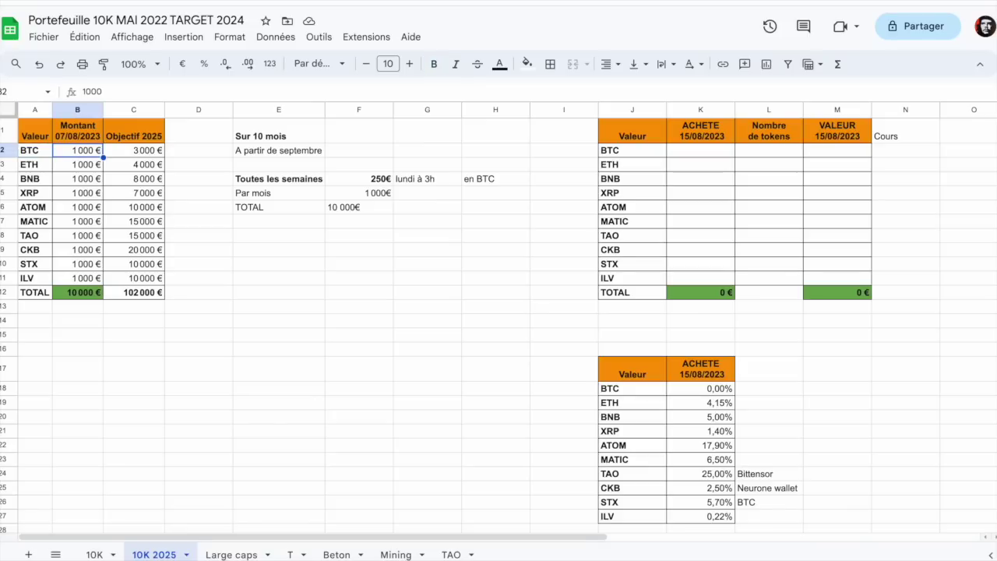
Compare the BTC and ETH entries with their Montant 07/08/2023 amounts in the crypto list.
key(Down)
key(Down)
key(Left)
key(Up)
key(Up)
key(Right)
key(Down)
key(Left)
key(Up)
key(Right)
key(Left)
Go down the crypto names from ETH to CKB and check CKB's Montant 07/08/2023 amount.
key(Down)
key(Down)
key(Down)
key(Down)
key(Down)
key(Down)
key(Down)
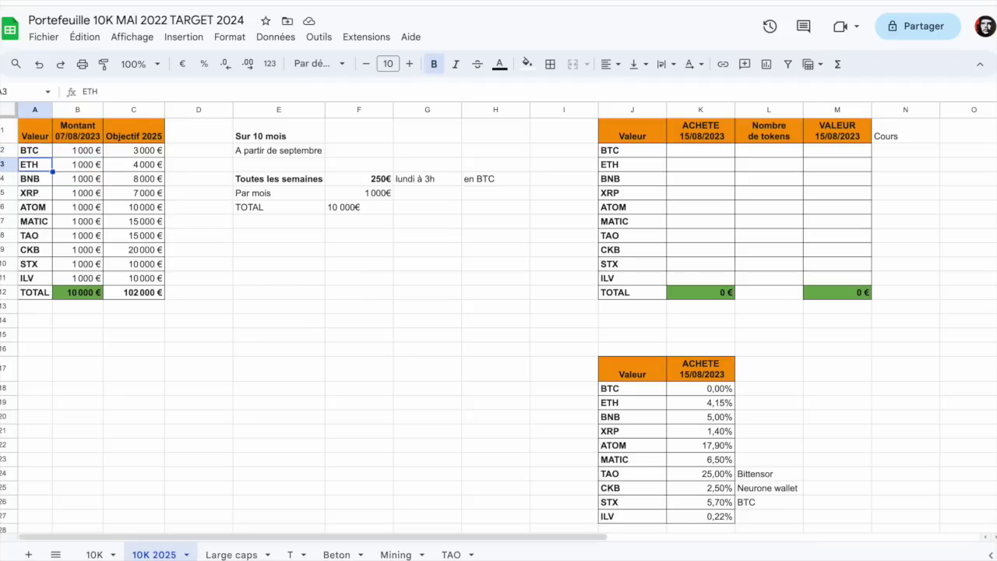
key(Right)
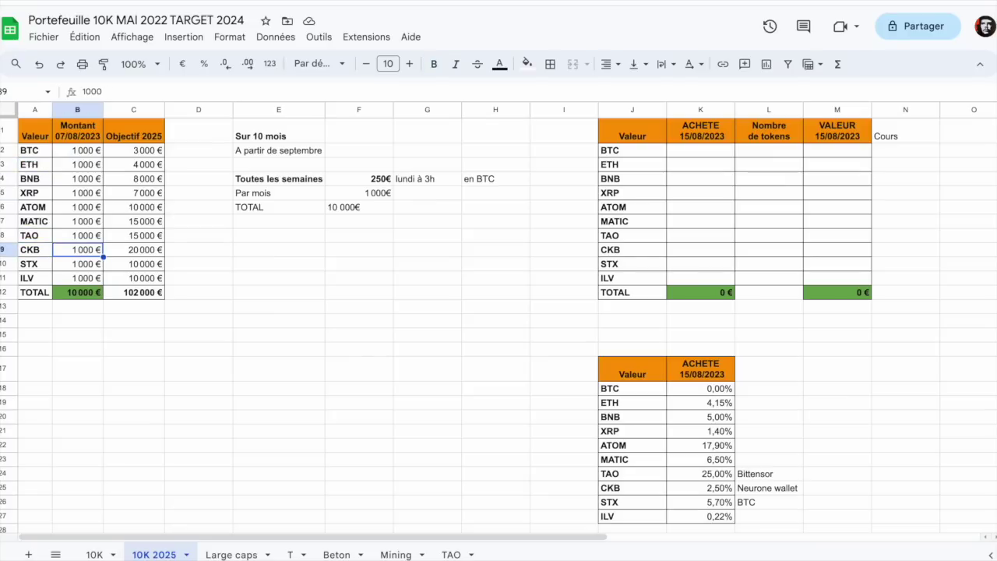
Check STX in the crypto list and return to TAO's Montant 07/08/2023 amount.
key(Left)
key(Down)
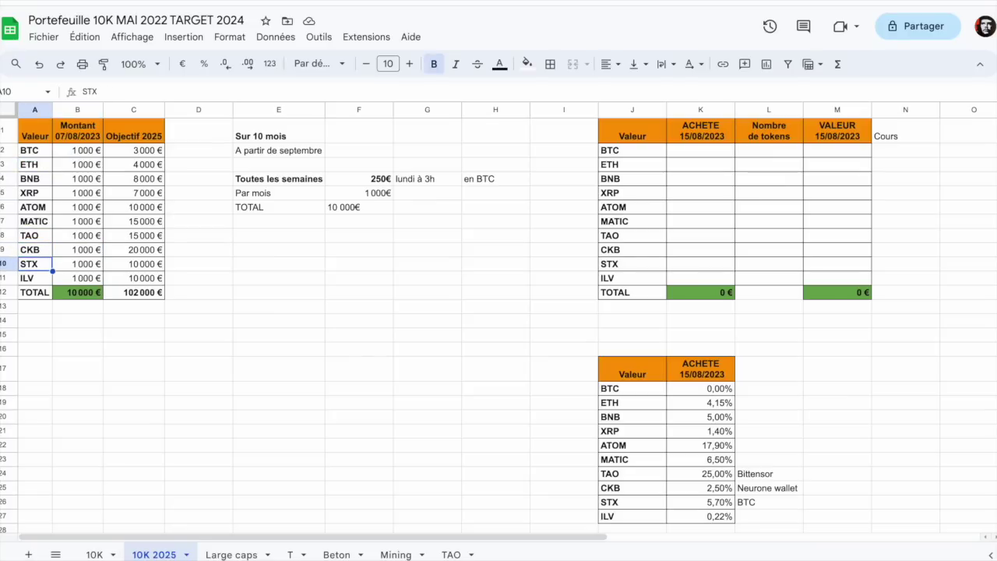
key(Right)
key(Up)
key(Up)
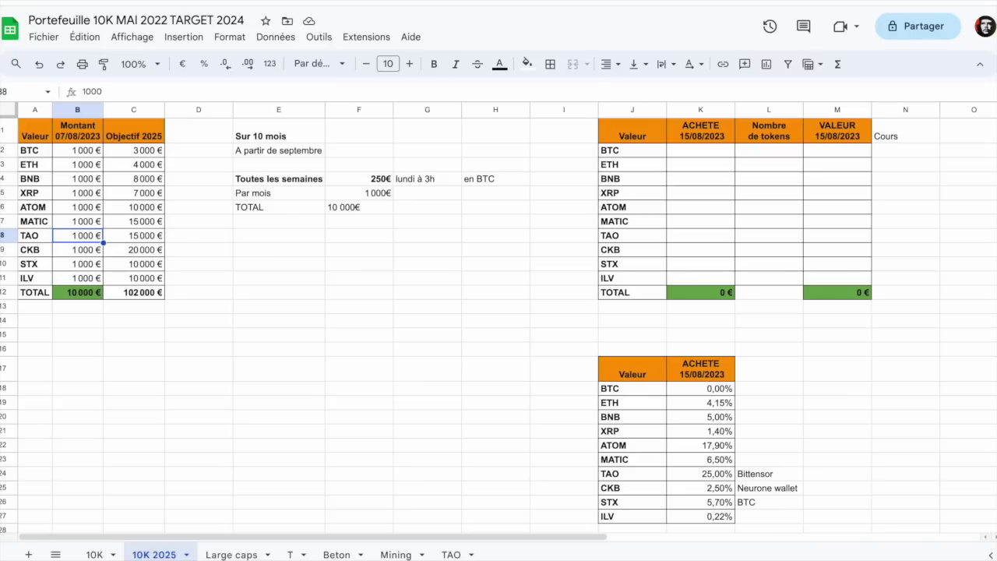
Go back up the crypto names from TAO to BNB, checking XRP's Montant amount on the way.
key(Left)
key(Up)
key(Up)
key(Up)
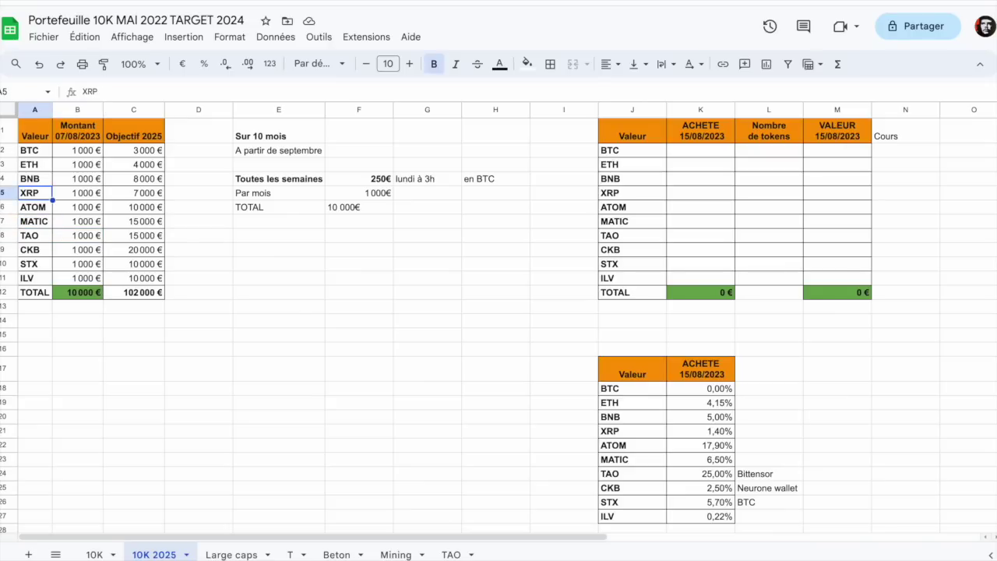
key(Right)
key(Left)
key(Up)
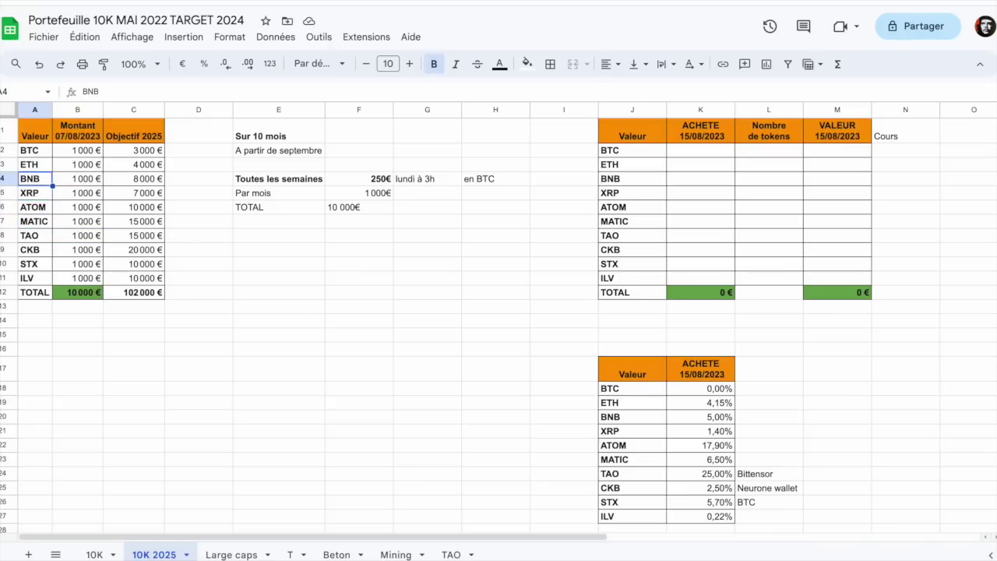
Check BNB's amount and compare the ETH name with its Montant 07/08/2023 amount.
key(Right)
key(Left)
key(Up)
key(Right)
key(Left)
key(Right)
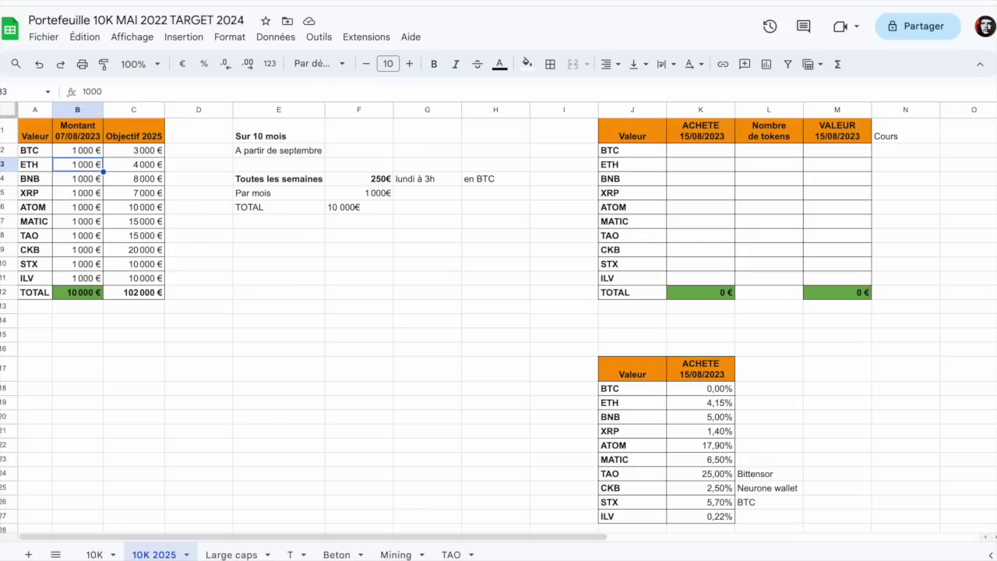
key(Left)
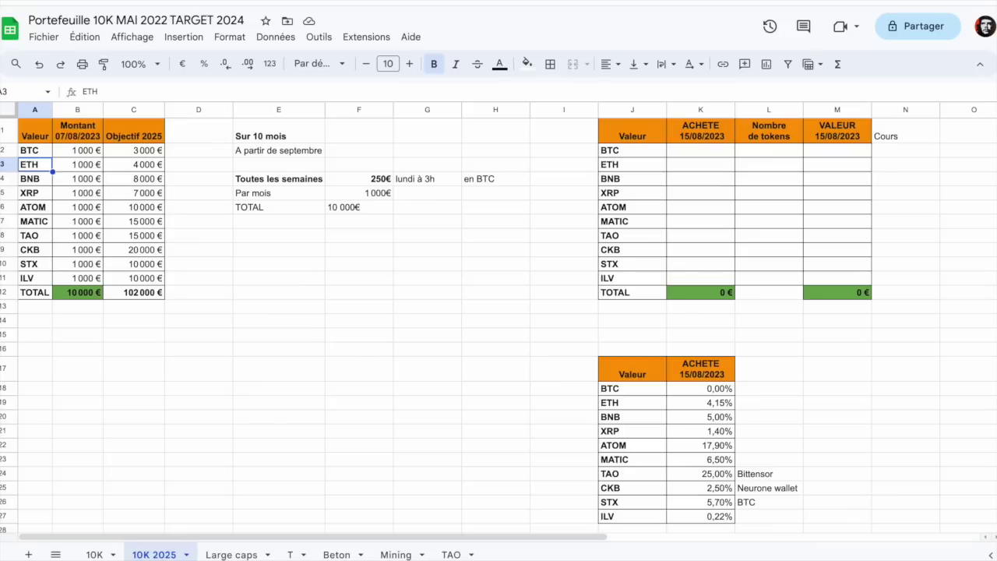
key(Right)
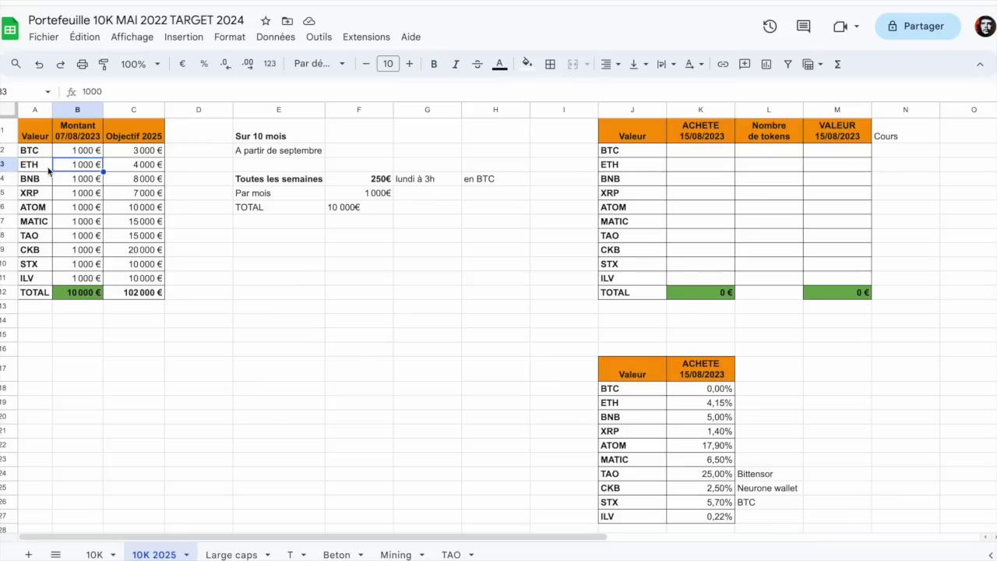
Examine the Montant 07/08/2023 amounts from MATIC down to ILV in the crypto list.
click(40, 223)
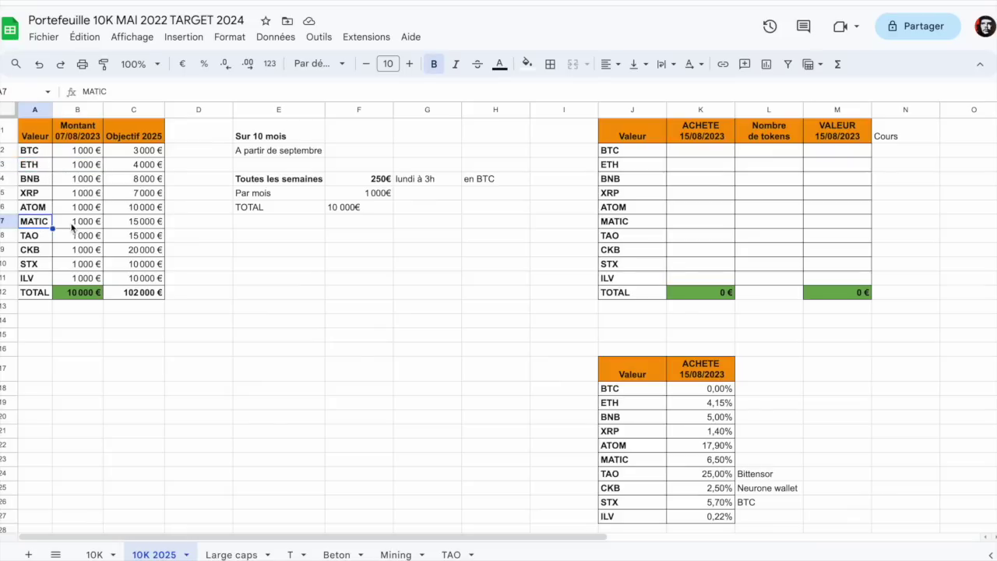
click(73, 227)
key(Up)
key(Down)
key(Down)
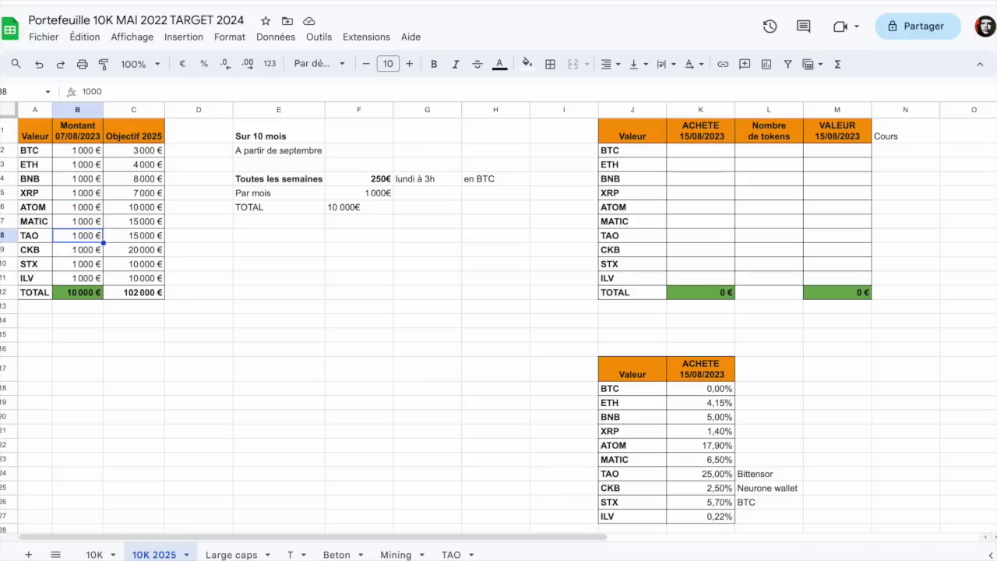
key(Down)
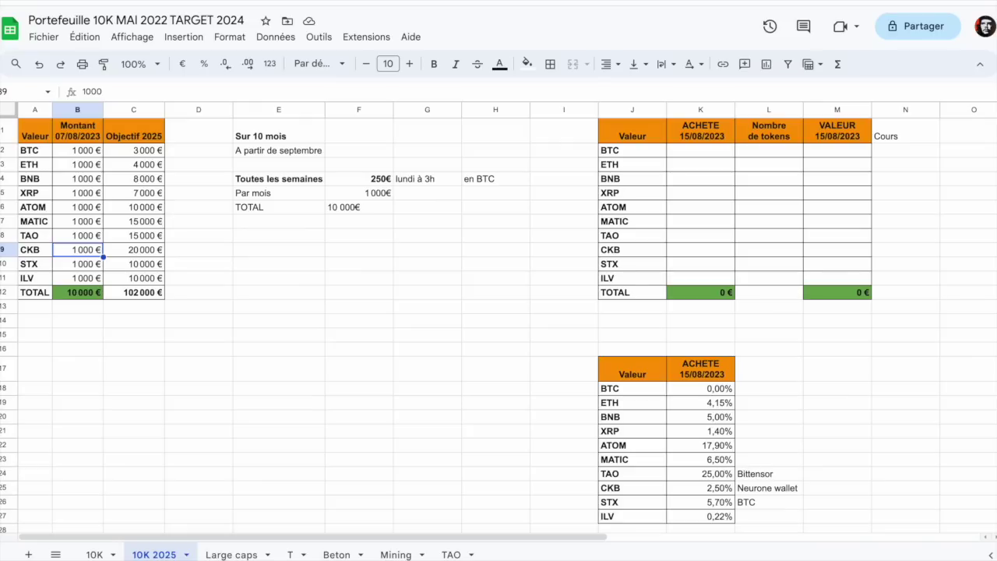
key(Down)
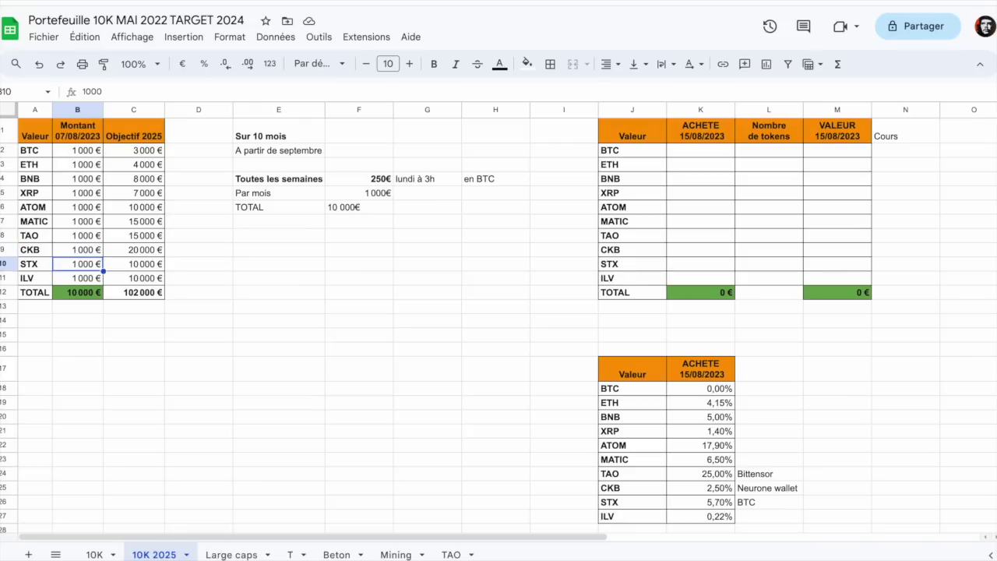
key(Down)
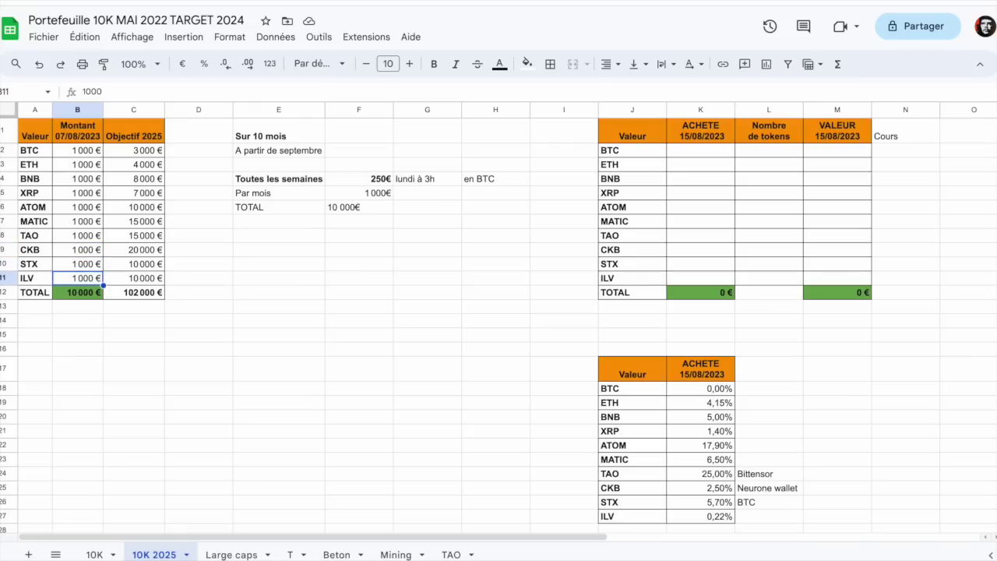
click(34, 278)
key(Right)
key(Right)
key(Right)
key(Right)
key(Right)
key(Right)
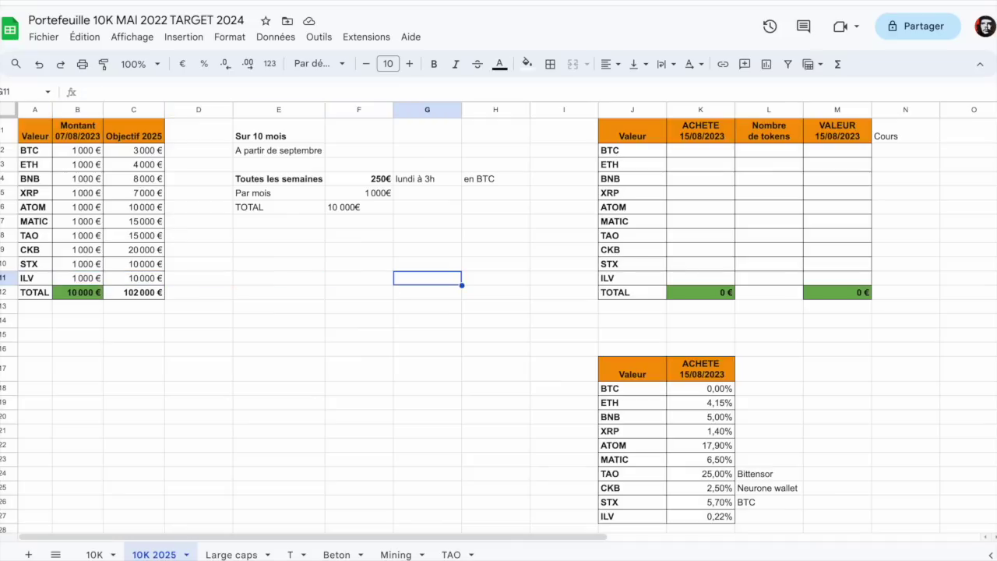
key(Left)
key(Left)
key(Right)
key(Right)
key(Right)
key(Right)
key(Right)
key(Up)
key(Right)
key(Up)
key(Up)
key(Up)
key(Up)
key(Up)
key(Up)
key(Up)
key(Up)
Look along the header row back to the crypto list and return to the plan's Sur 10 mois heading.
key(Left)
key(Left)
key(Left)
key(Left)
key(Left)
key(Left)
key(Left)
key(Left)
key(Left)
key(Left)
key(Right)
key(Right)
key(Right)
key(Right)
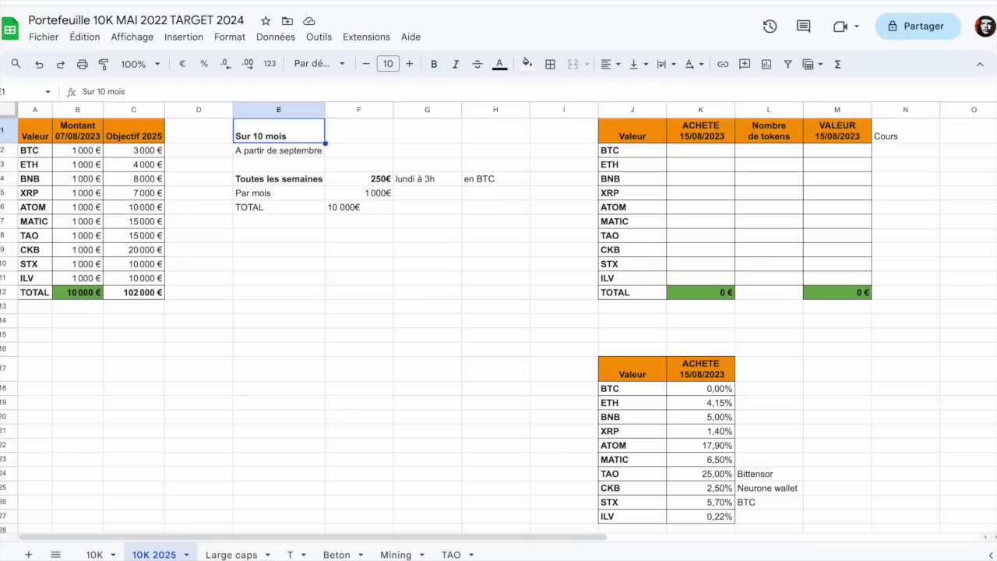
Examine the plan's Toutes les semaines row, covering its amount, purchase day and time, and BTC note.
key(Down)
key(Down)
key(Right)
key(Right)
key(Right)
key(Left)
key(Left)
key(Left)
key(Right)
key(Right)
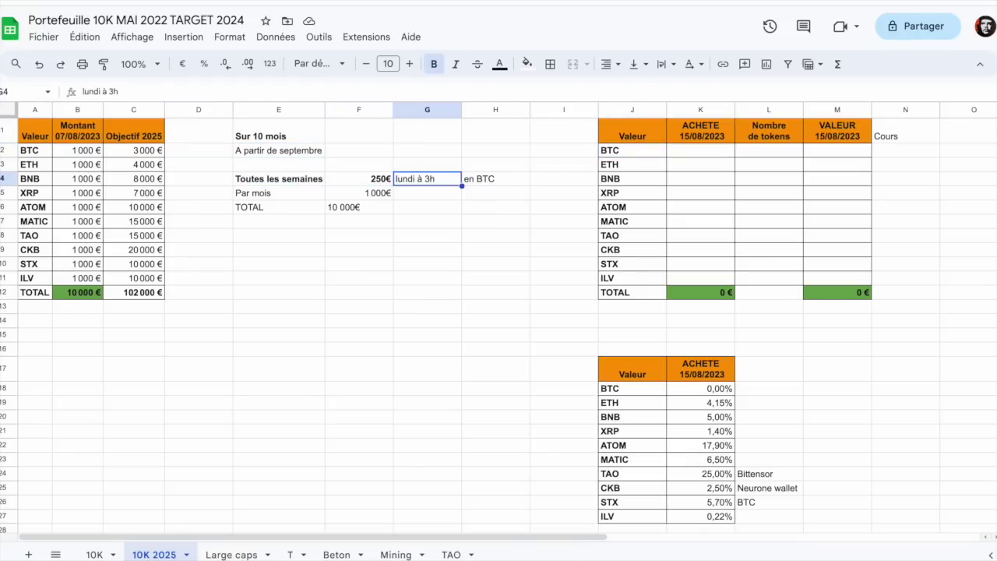
Compare the Toutes les semaines label and amount with the Par mois row beneath it.
key(Left)
key(Up)
key(Left)
key(Down)
key(Right)
key(Down)
key(Left)
key(Up)
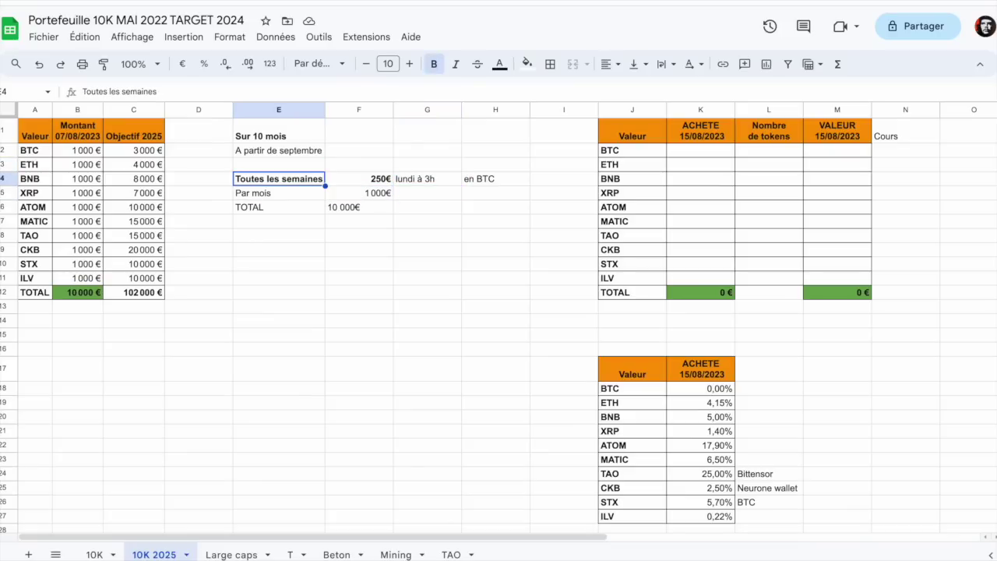
Return from the weekly plan to BTC's Montant 07/08/2023 amount in the crypto list.
key(Left)
key(Left)
key(Left)
key(Up)
key(Up)
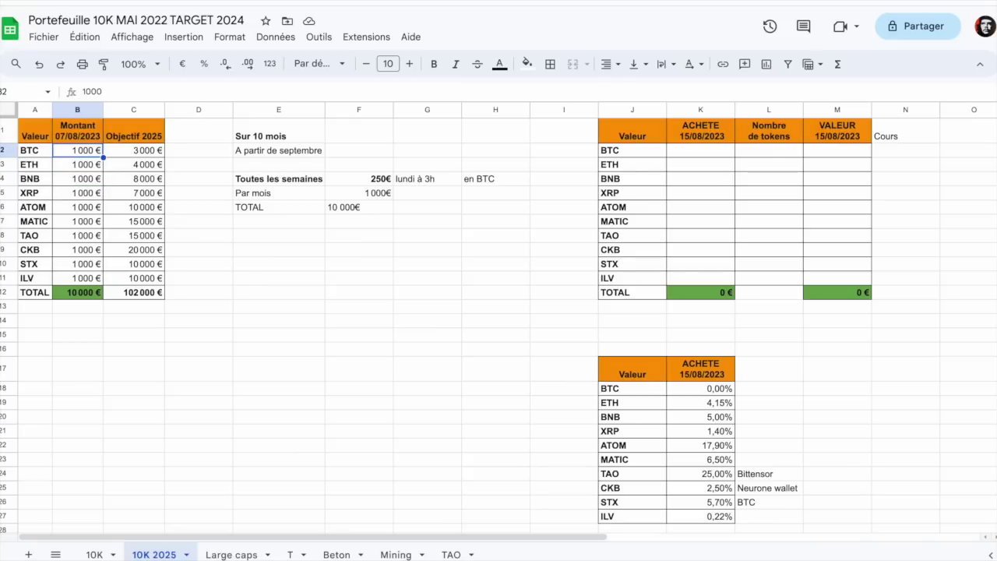
Look at the plan's Par mois row and check the Toutes les semaines amount above it.
key(Down)
key(Down)
key(Down)
key(Right)
key(Right)
key(Right)
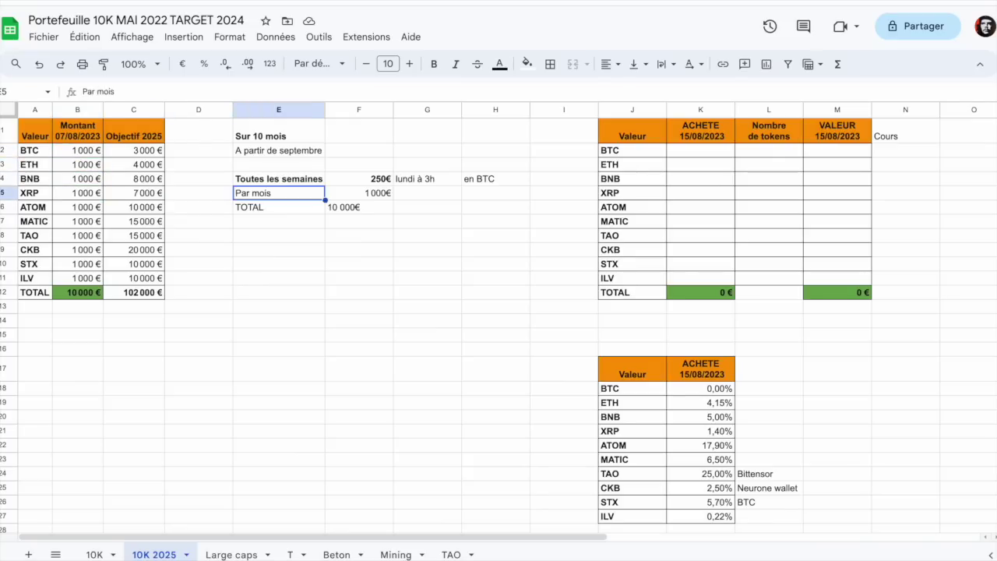
key(Right)
key(Up)
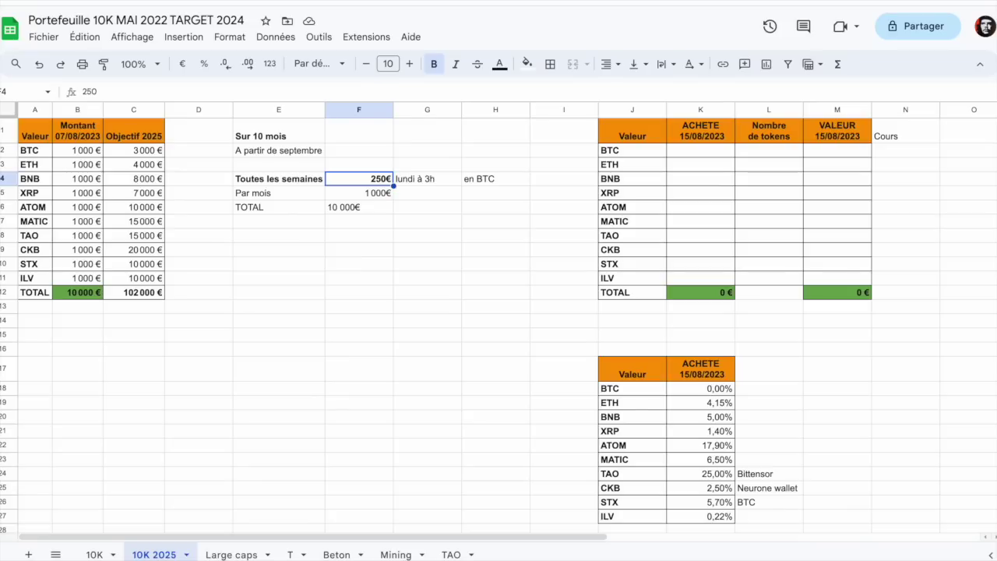
Move past the plan's A partir de septembre row and recheck BTC's Montant 07/08/2023 amount.
key(Up)
key(Up)
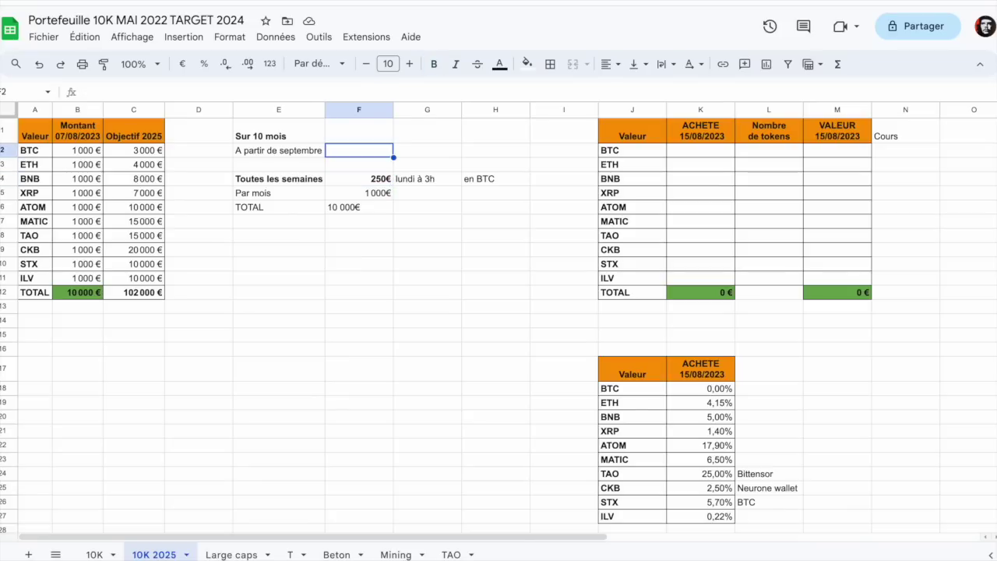
key(Left)
key(Left)
key(Left)
key(Left)
key(Left)
key(Right)
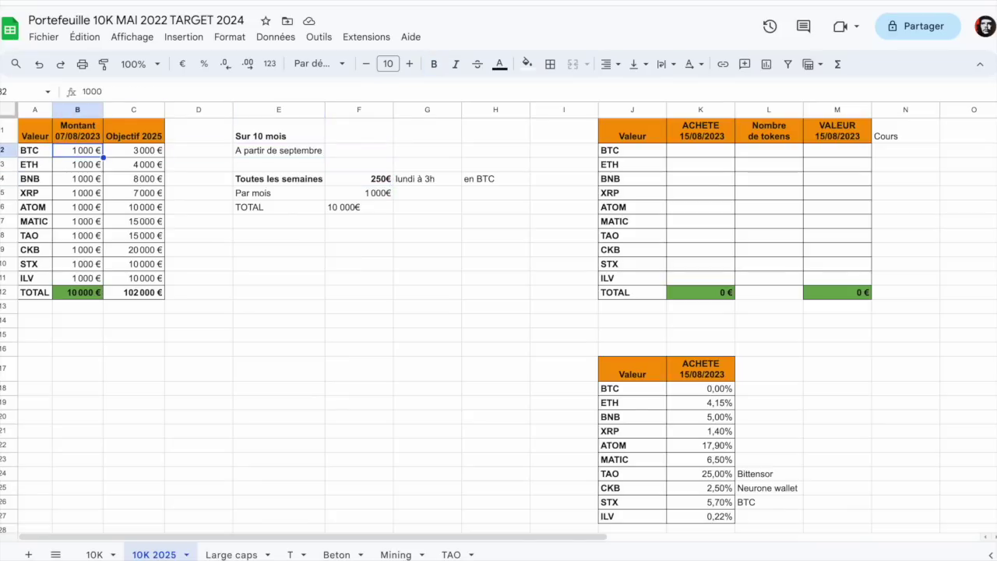
Examine the Montant 07/08/2023 column repeatedly, starting at BTC and continuing down the crypto list.
key(Down)
key(Down)
key(Down)
key(Up)
key(Up)
key(Up)
key(Down)
key(Down)
key(Down)
key(Down)
key(Down)
key(Down)
key(Down)
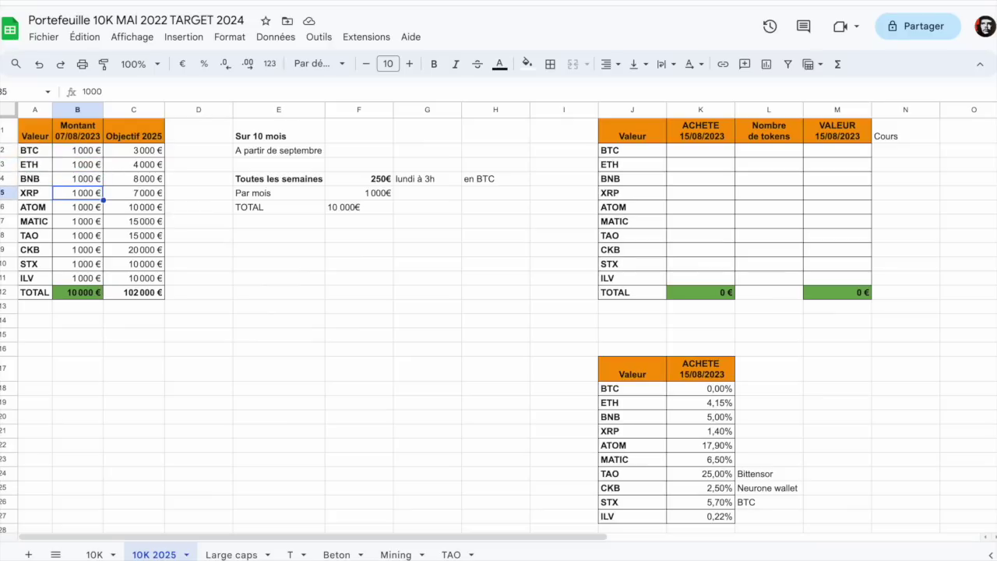
Review the Montant 07/08/2023 amounts back up toward the beginning of the crypto list.
key(Up)
key(Up)
key(Up)
key(Up)
key(Up)
key(Up)
key(Up)
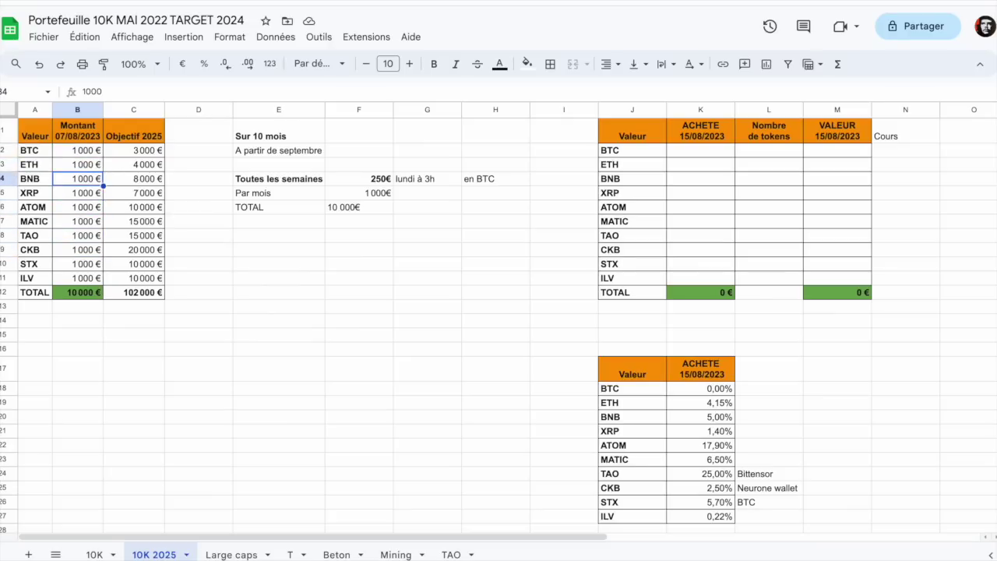
Check XRP's Objectif 2025 target and move between the crypto targets and the weekly plan.
key(Down)
key(Down)
key(Down)
key(Right)
key(Right)
key(Right)
key(Right)
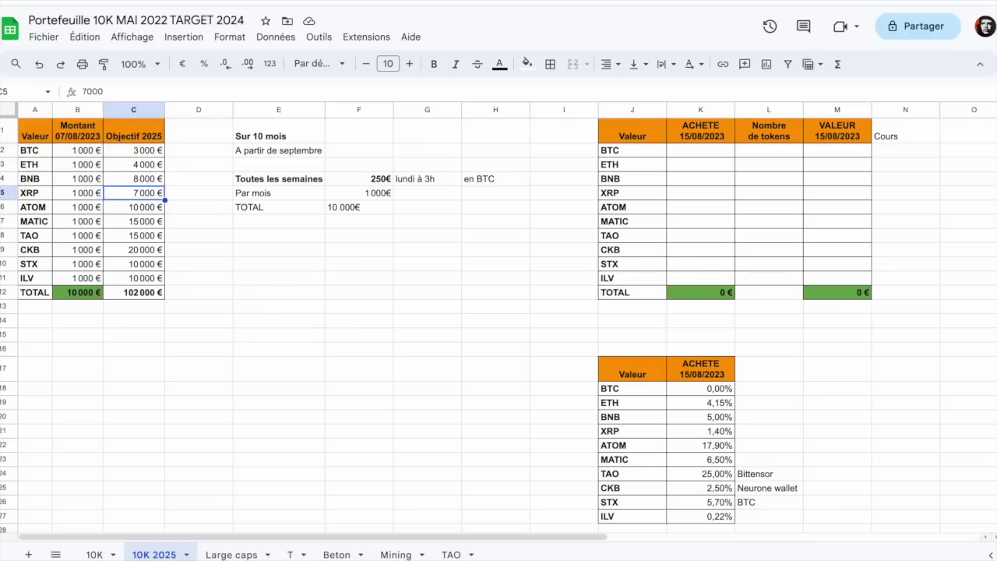
key(Up)
key(Left)
key(Left)
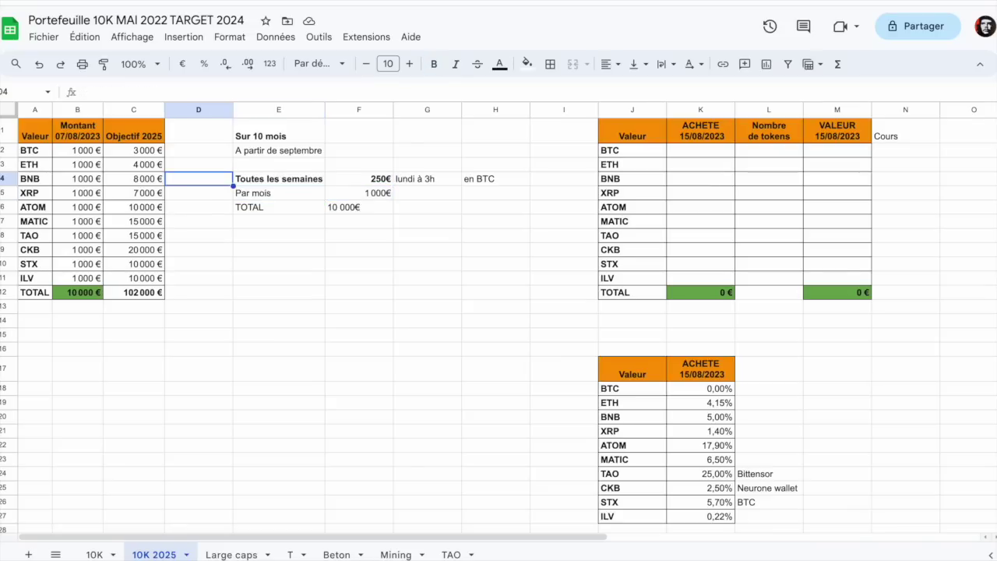
Review the plan's Toutes les semaines row, covering its weekly amount, the lundi à 3h timing and the en BTC entry.
key(Right)
key(Right)
key(Right)
key(Right)
key(Left)
key(Left)
key(Left)
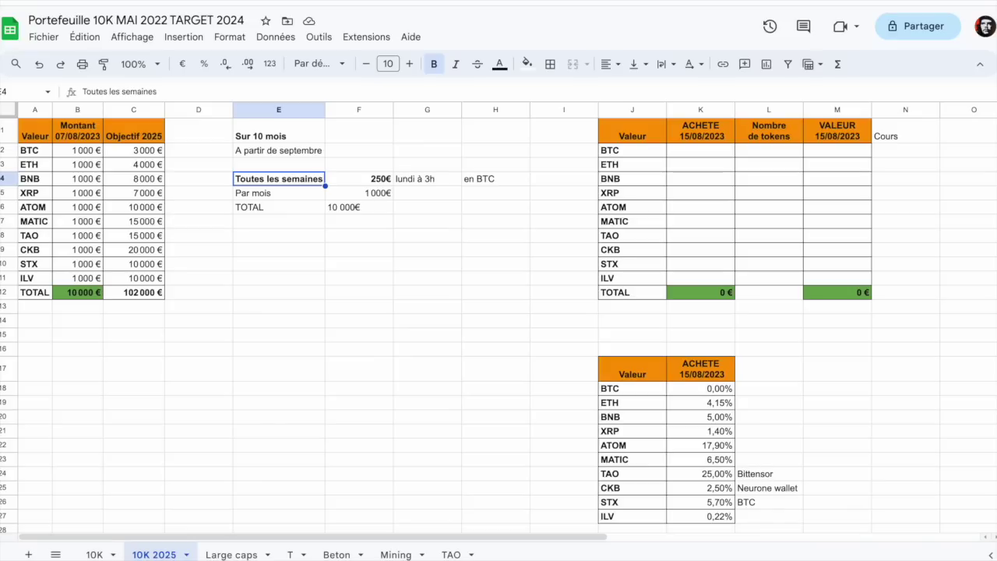
key(Right)
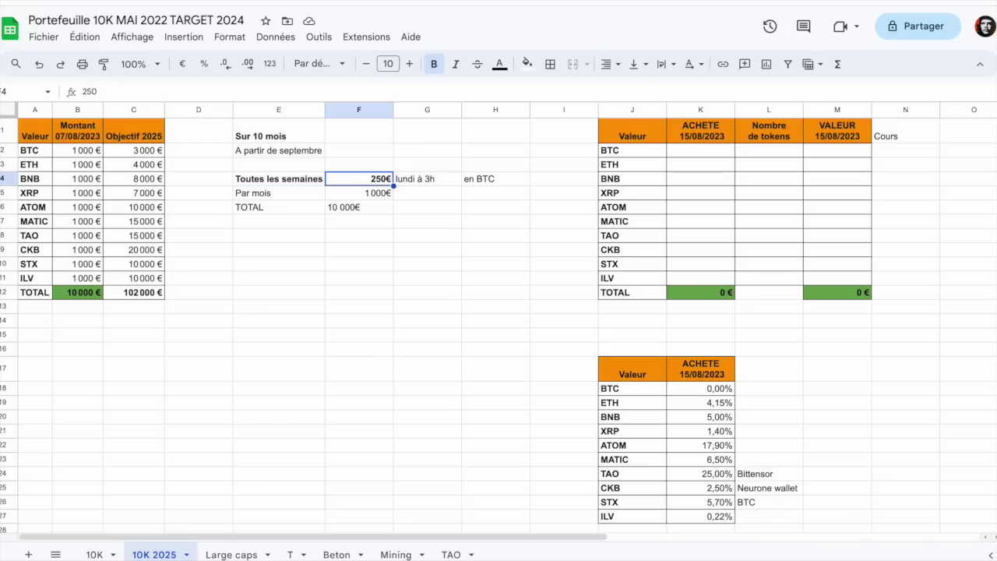
key(Left)
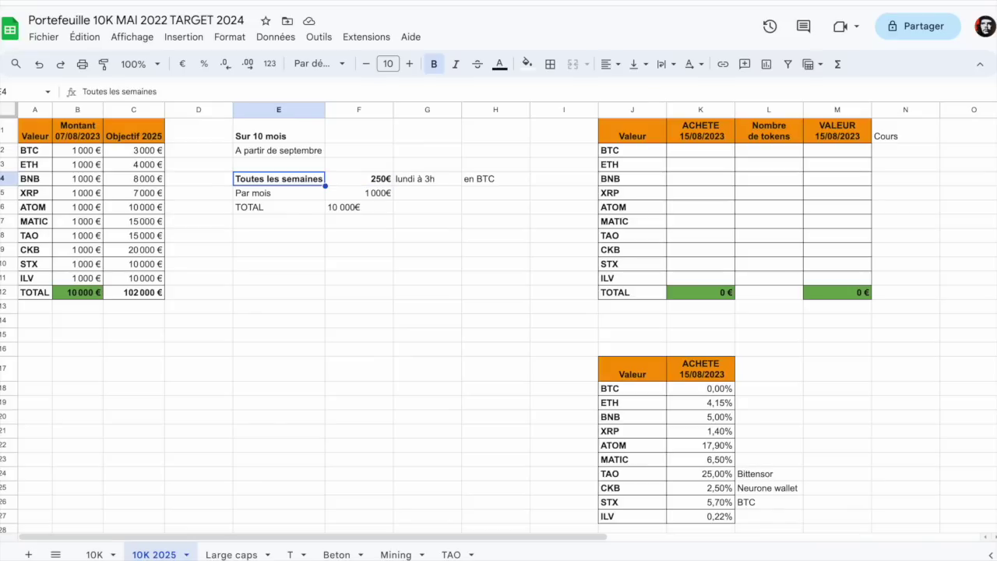
key(Right)
key(Right)
key(Right)
key(Left)
key(Left)
key(Left)
key(Left)
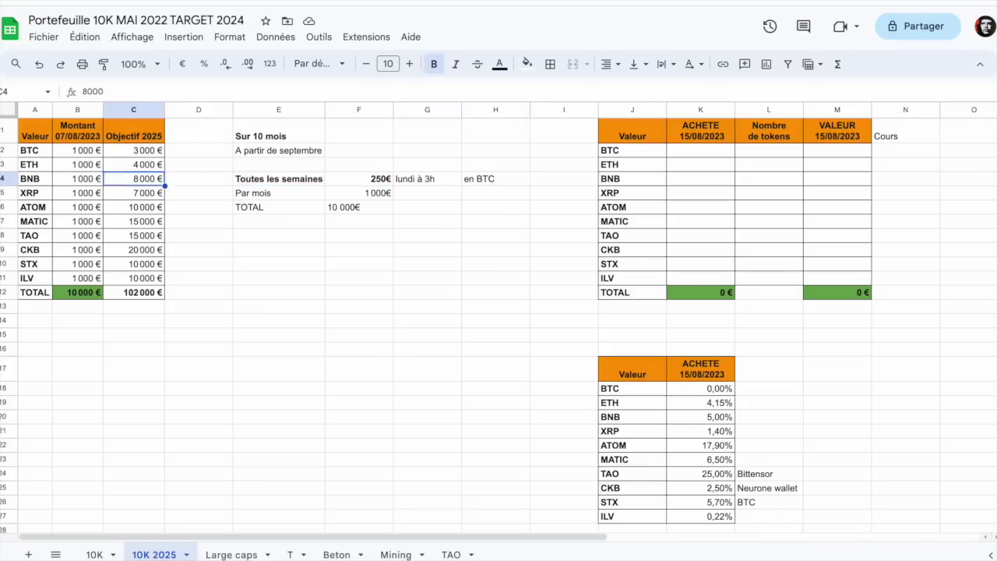
Return to the Valeur header at the start of the crypto target table.
key(Home)
key(Up)
key(Up)
key(Up)
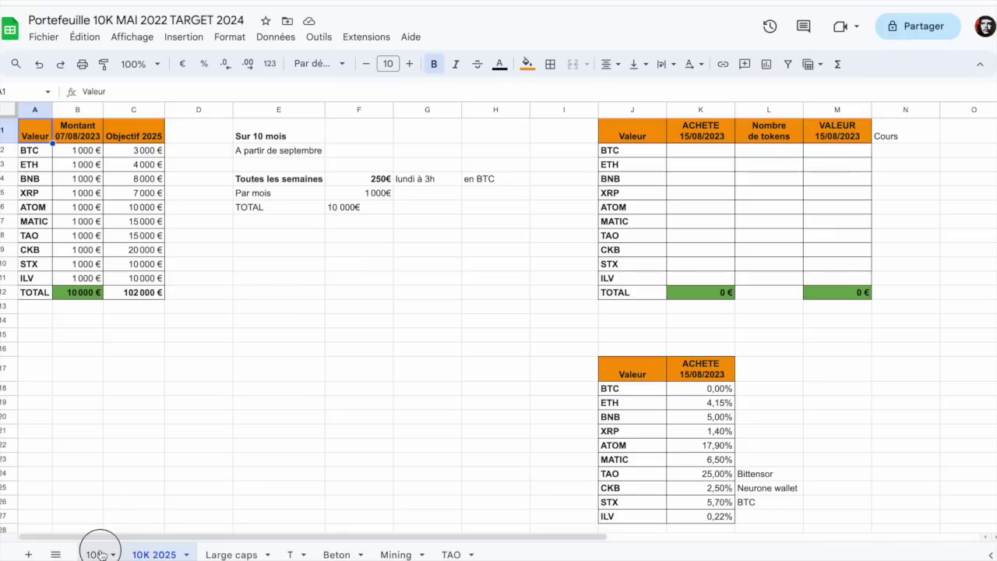
Open the 10K sheet and look through the full crypto list down to its TOTAL row and back up.
click(99, 555)
click(215, 155)
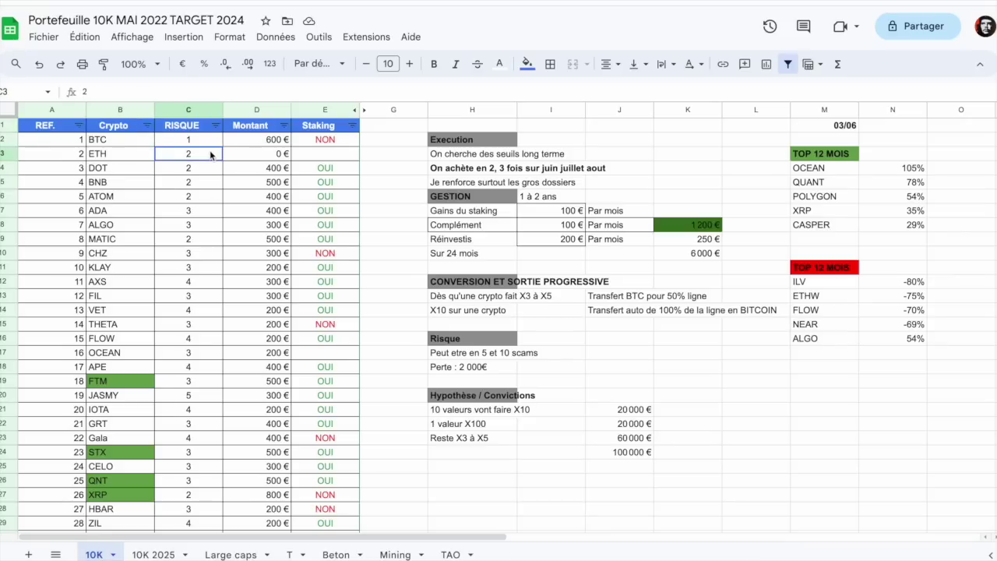
scroll(192, 247, down, 6)
scroll(193, 248, up, 5)
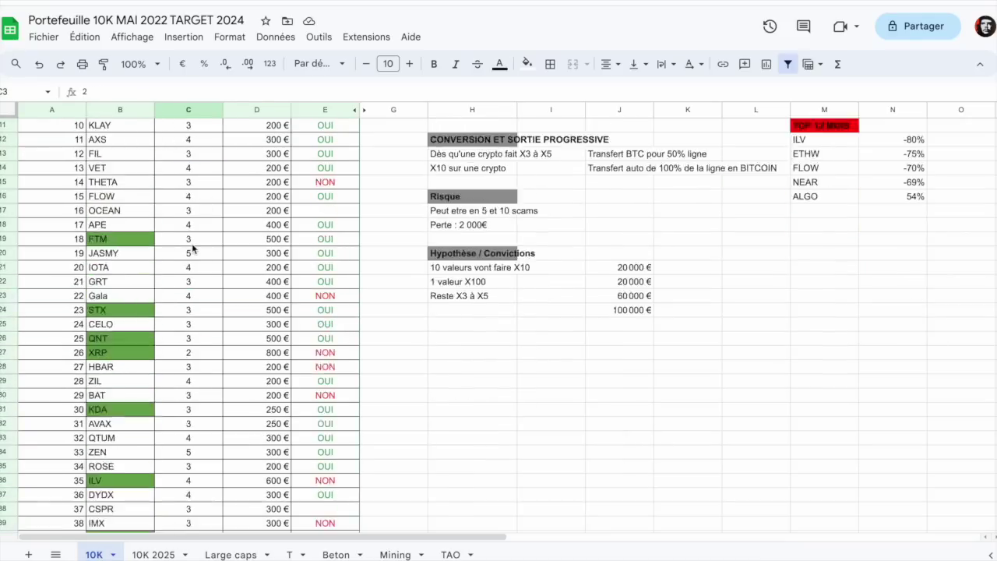
scroll(192, 248, down, 8)
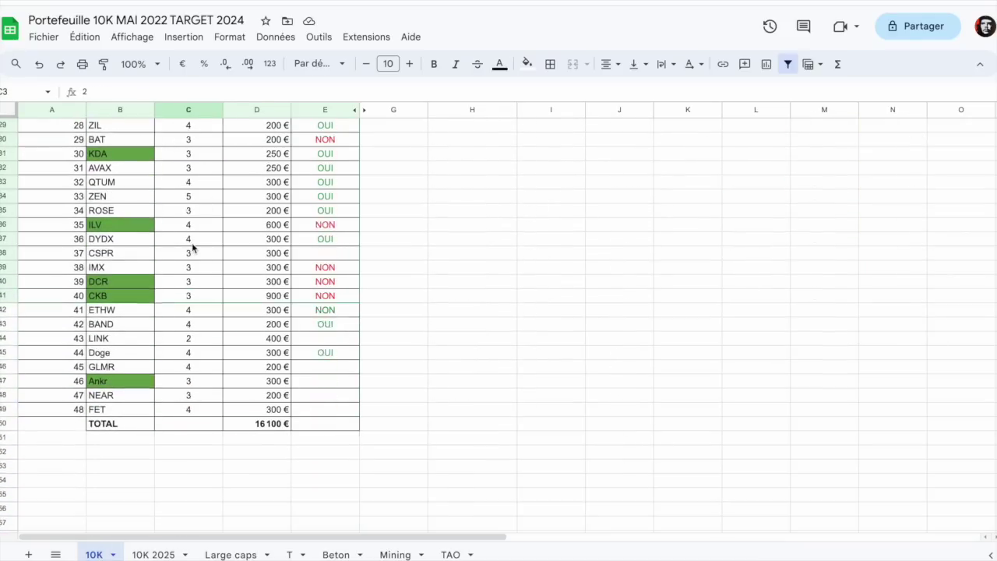
scroll(192, 247, up, 1)
scroll(192, 248, up, 8)
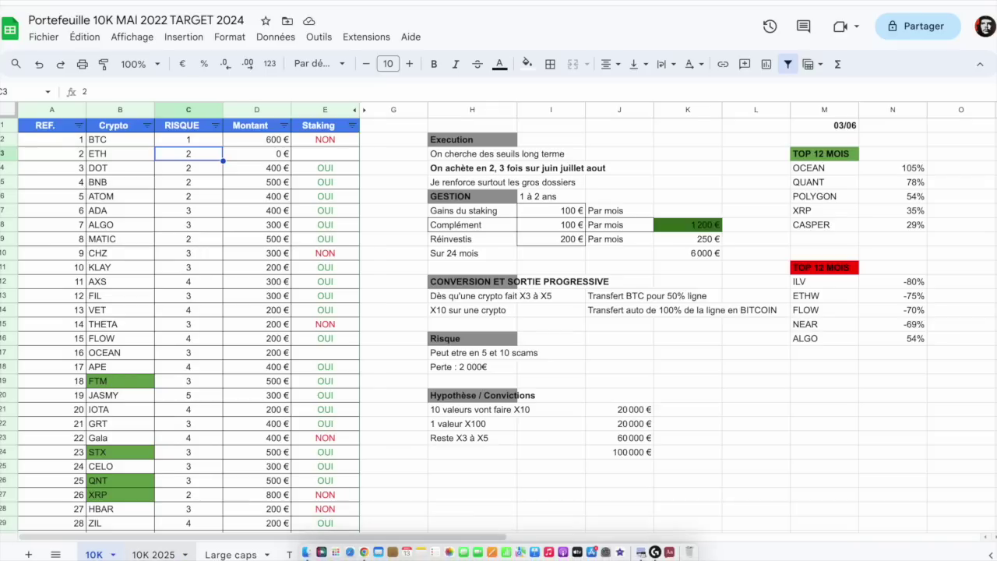
scroll(241, 350, down, 14)
scroll(241, 350, up, 3)
scroll(239, 352, up, 11)
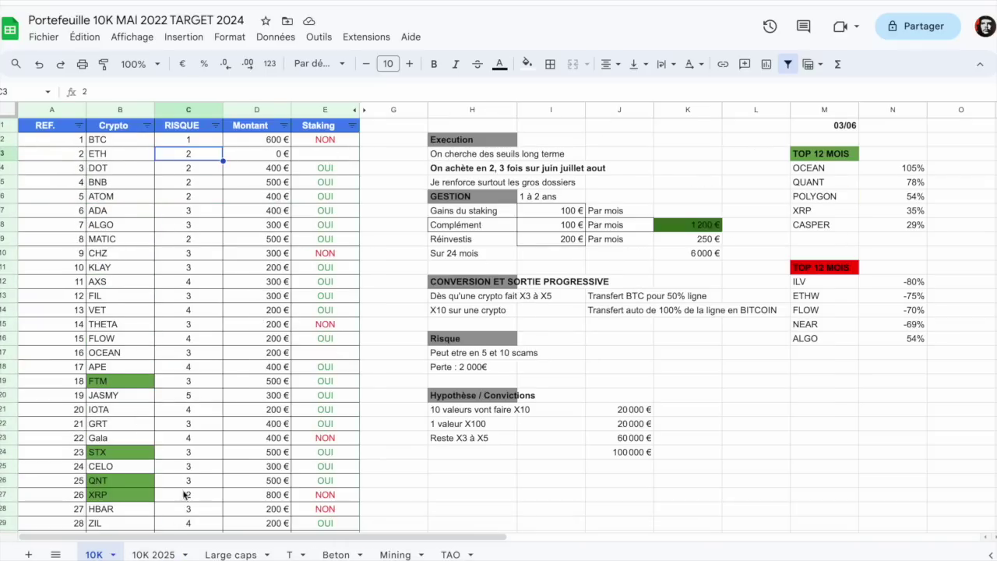
Glance at the 10K 2025 plan, return to the 10K sheet and select VET's RISQUE value.
click(154, 554)
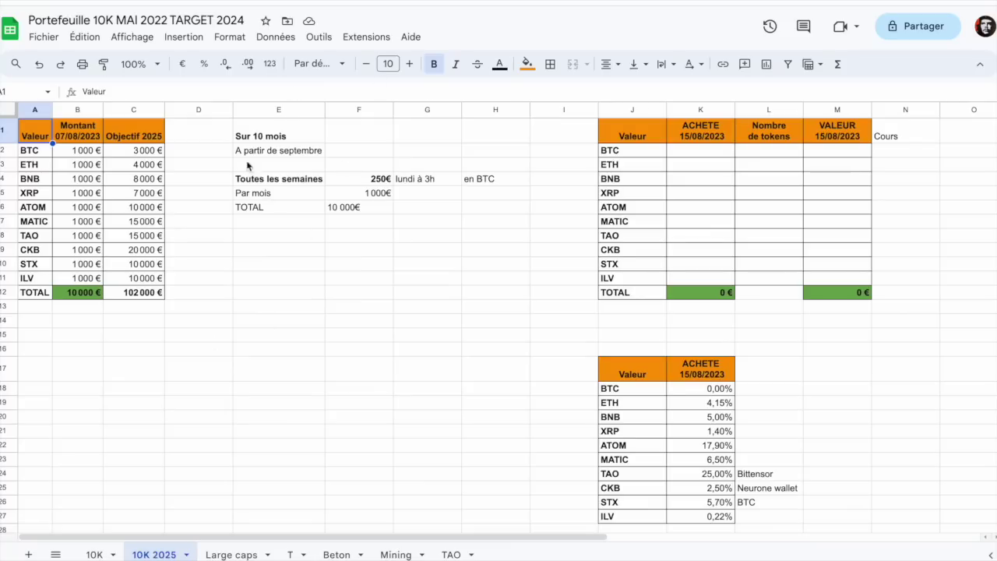
click(95, 554)
click(188, 311)
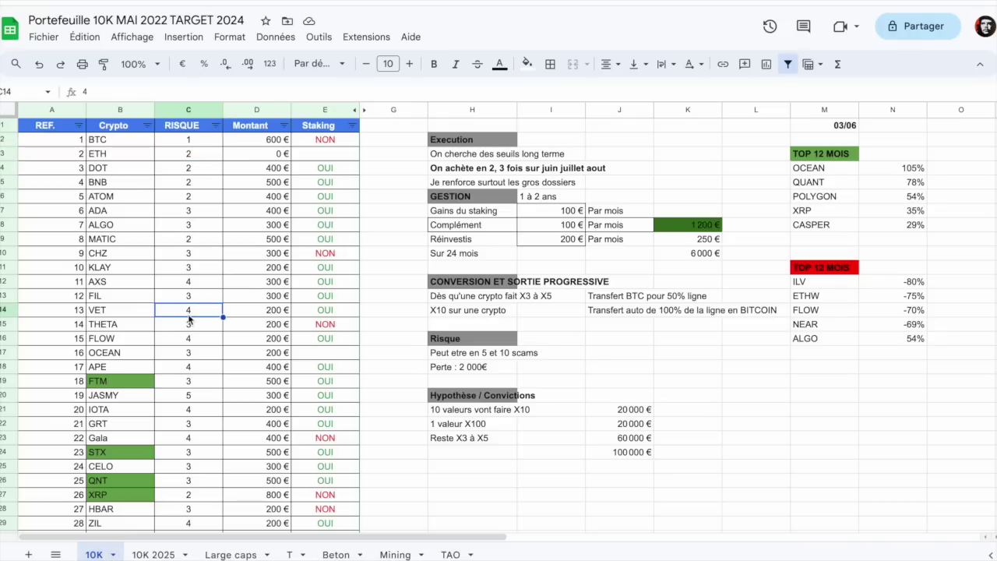
Go down the Crypto column of the 10K sheet from VET past BAND toward the end of the list.
key(Left)
key(Down)
key(Down)
key(Down)
key(Down)
key(Down)
key(Down)
key(Down)
key(Down)
key(Down)
key(Down)
key(Down)
key(Down)
key(Down)
key(Down)
key(Down)
key(Down)
key(Down)
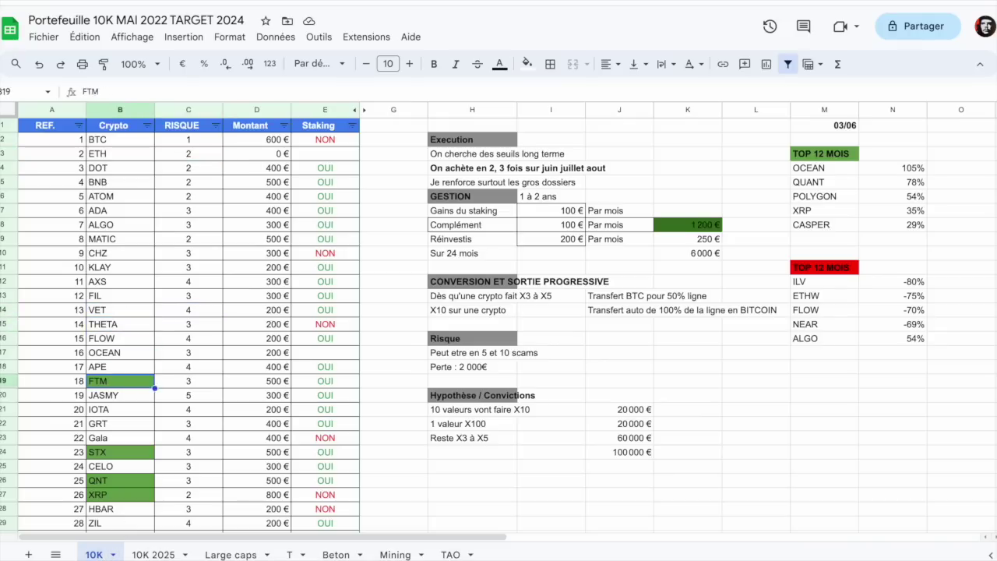
key(Down)
key(Down)
key(Down)
key(Down)
key(Down)
key(Down)
key(Down)
key(Down)
key(Down)
key(Down)
key(Down)
key(Down)
key(Down)
key(Down)
key(Down)
key(Down)
key(Down)
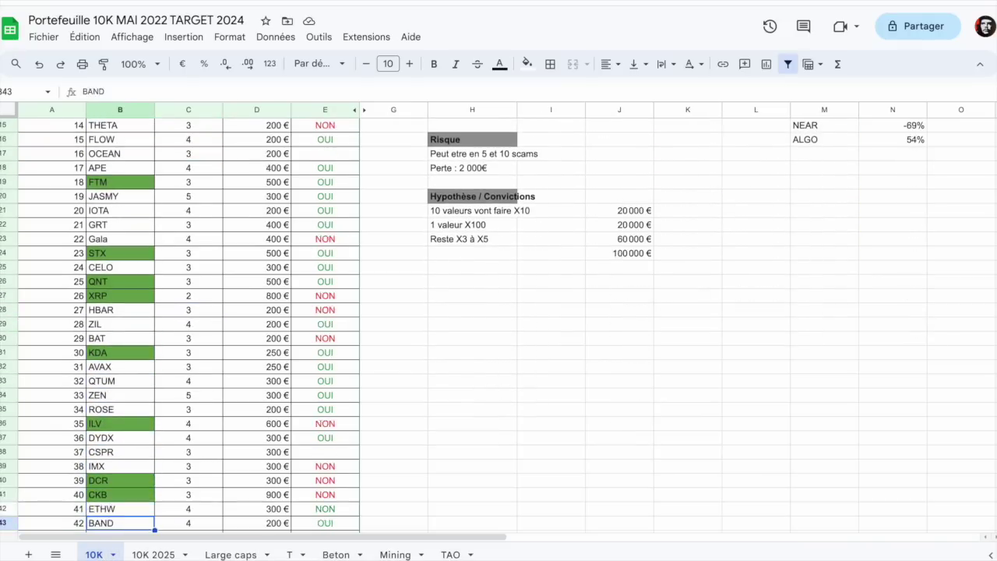
key(Down)
key(Down)
key(Down)
Go back up the 10K crypto list to its header row and across to the Montant header.
key(Up)
key(Up)
key(Up)
key(Up)
key(Up)
key(Up)
key(Up)
key(Up)
key(Up)
key(Up)
key(Up)
key(Up)
key(Up)
key(Up)
key(Up)
key(Up)
key(Up)
key(Up)
key(Up)
key(Up)
key(Up)
key(Up)
key(Up)
key(Up)
key(Up)
key(Up)
key(Up)
key(Up)
key(Up)
key(Up)
key(Up)
key(Up)
key(Up)
key(Left)
key(Up)
key(Up)
key(Up)
key(Up)
key(Up)
key(Up)
key(Up)
key(Up)
key(Up)
key(Up)
key(Up)
key(Up)
key(Up)
key(Up)
key(Up)
key(Up)
key(Up)
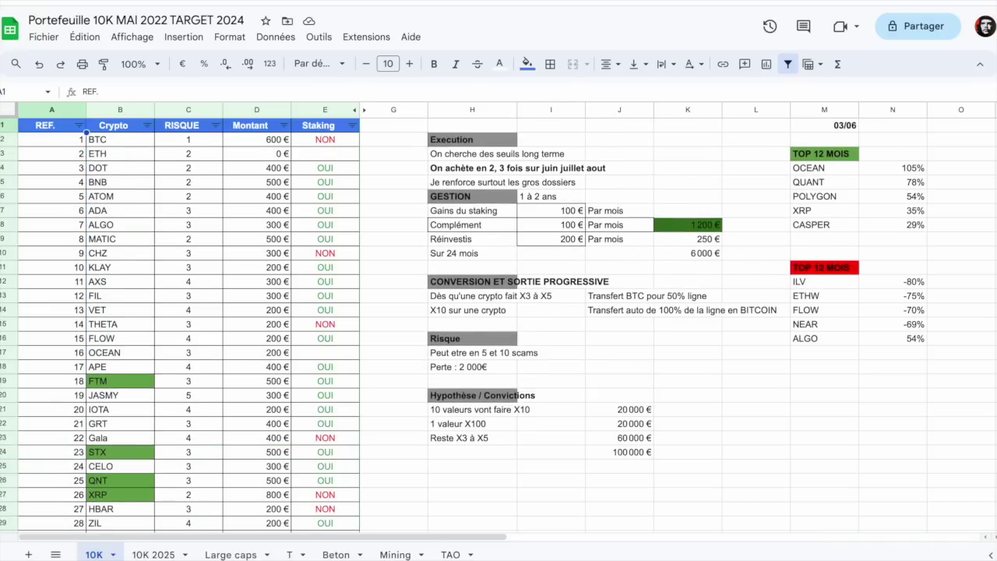
key(Right)
key(Right)
key(Right)
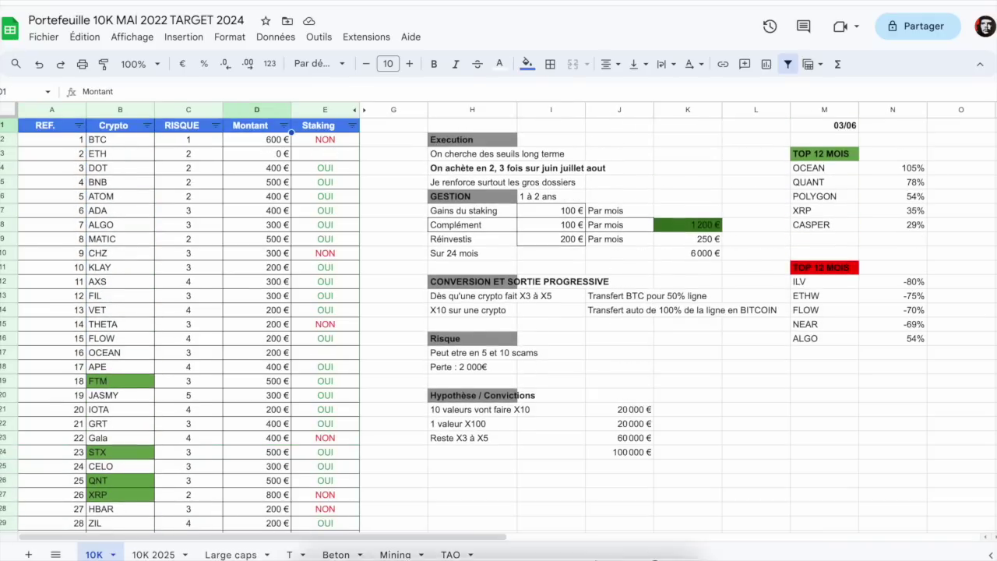
Open the 10K 2025 sheet and check the ACHETE headings and BTC's purchase, VALEUR and Nombre de tokens cells.
click(144, 555)
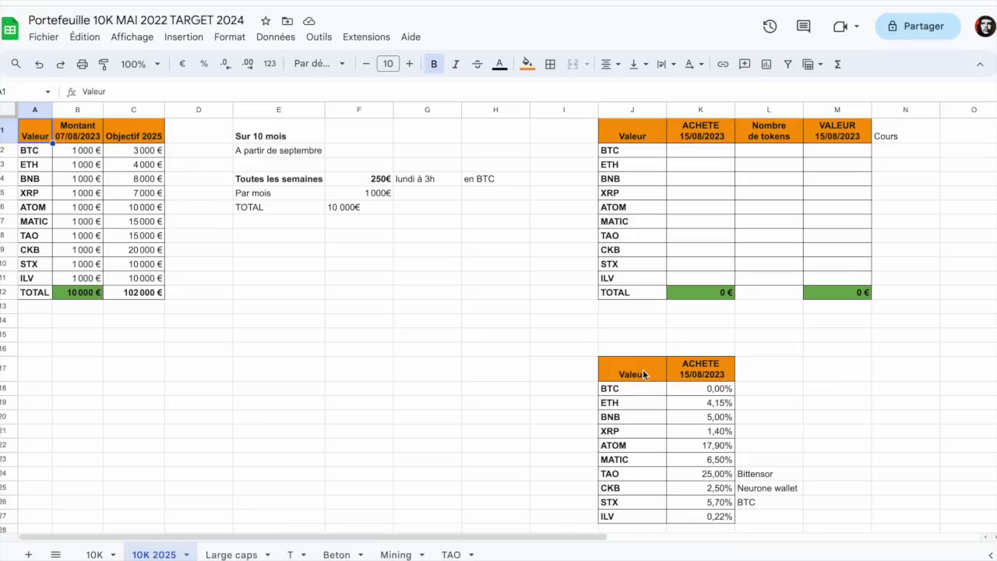
click(711, 372)
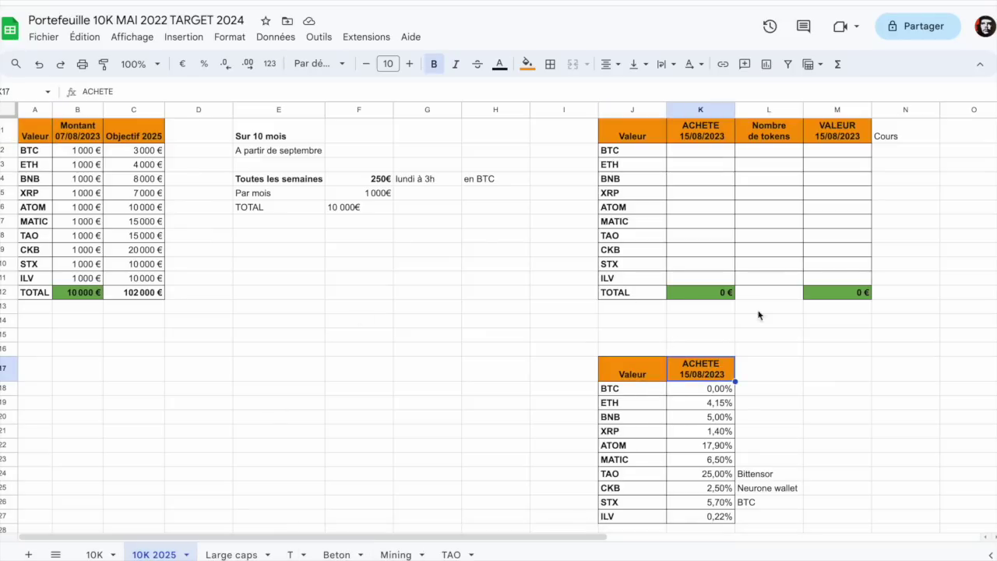
click(696, 152)
click(846, 150)
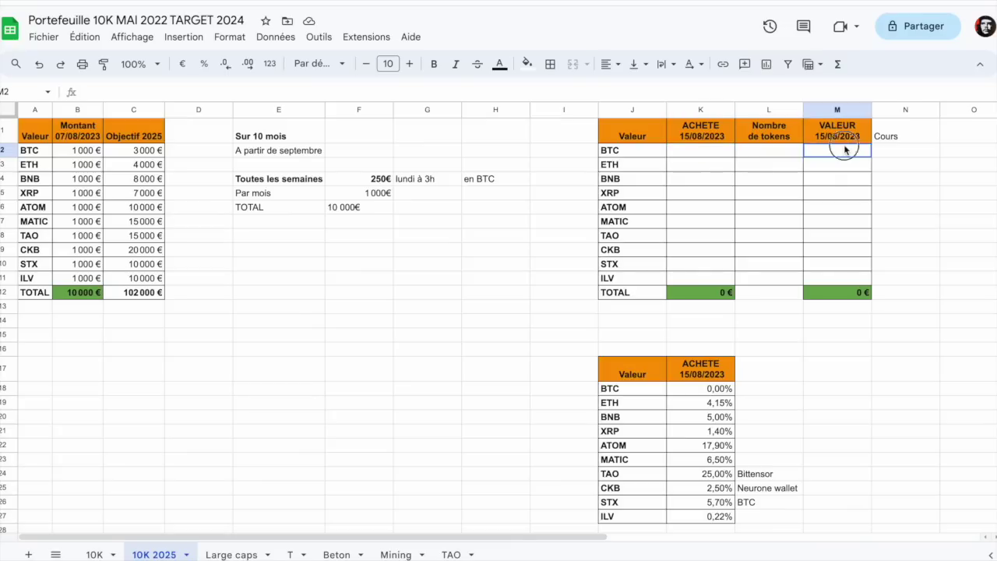
click(757, 152)
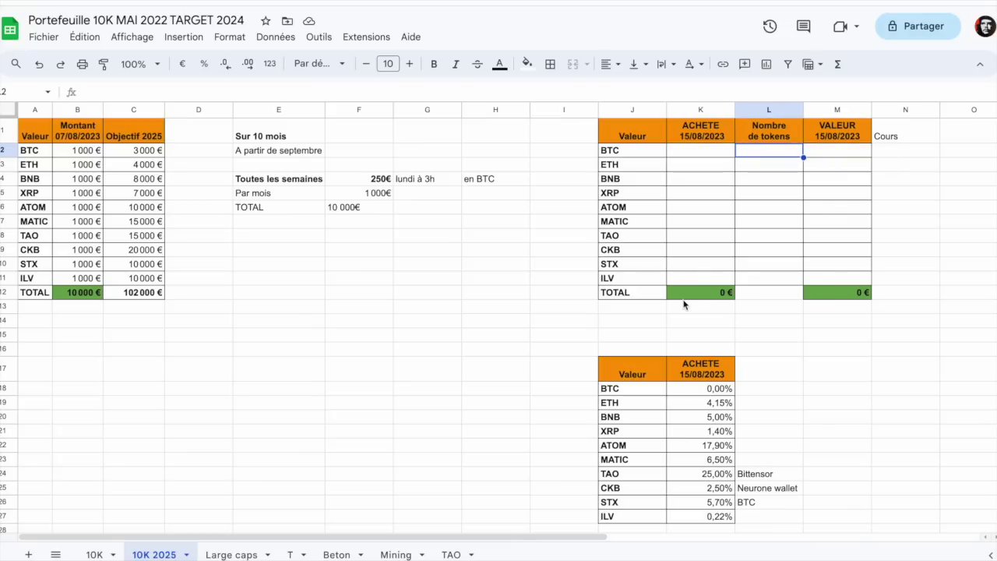
Check the ACHETE 15/08/2023 percentages for BTC and ETH in the lower table.
click(692, 394)
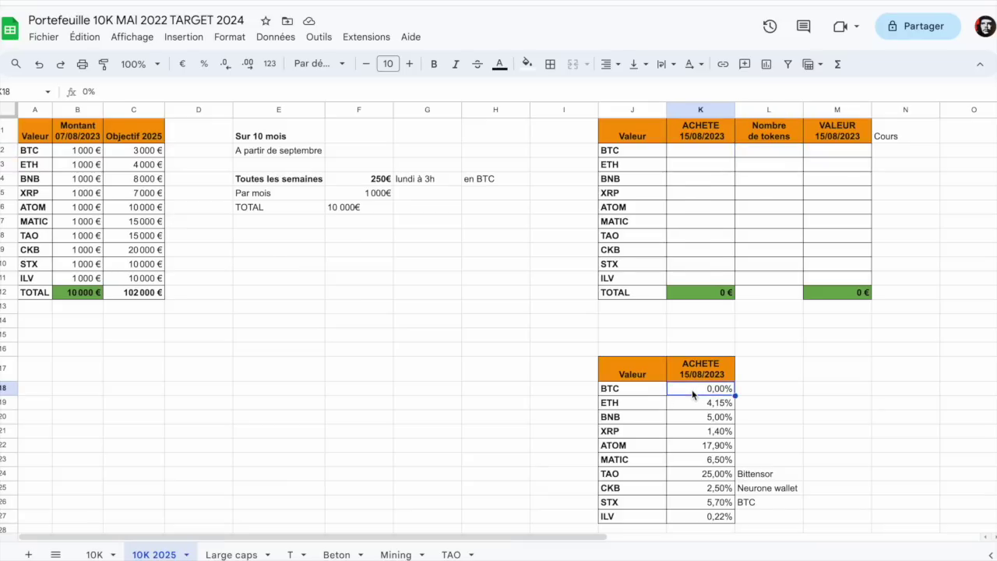
key(Left)
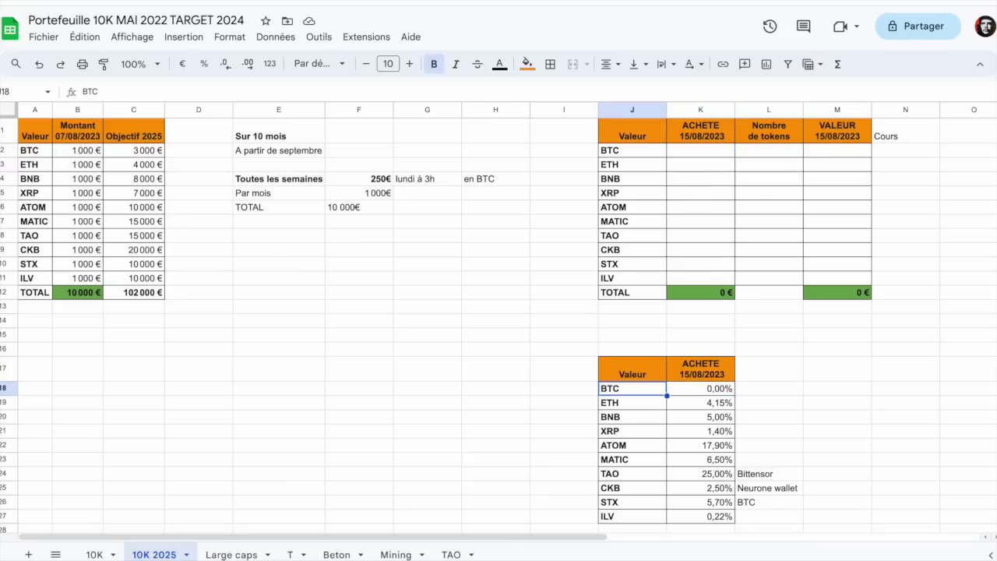
key(Right)
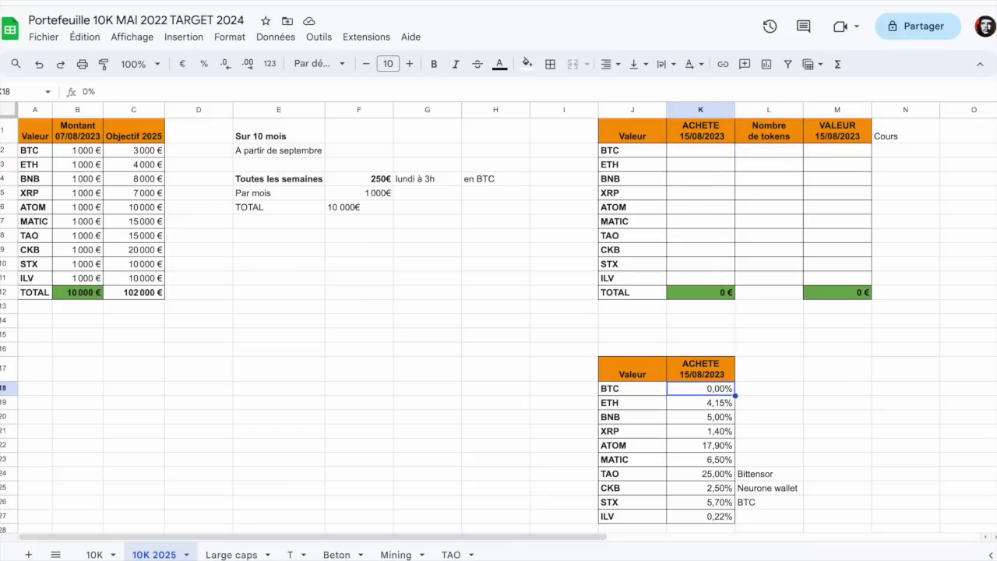
key(Down)
key(Left)
key(Right)
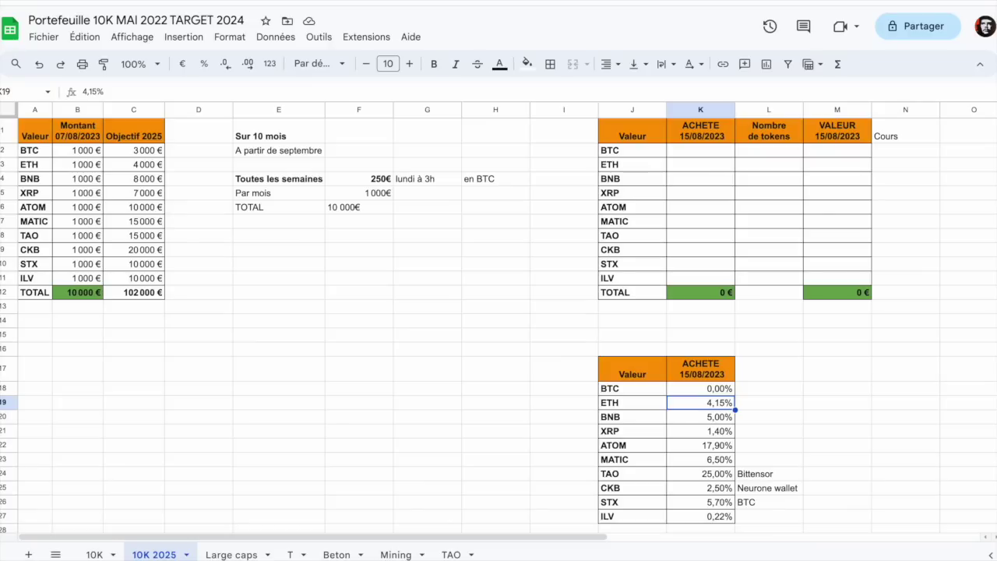
Check the ACHETE 15/08/2023 percentages for BNB, XRP and ATOM.
key(Left)
key(Down)
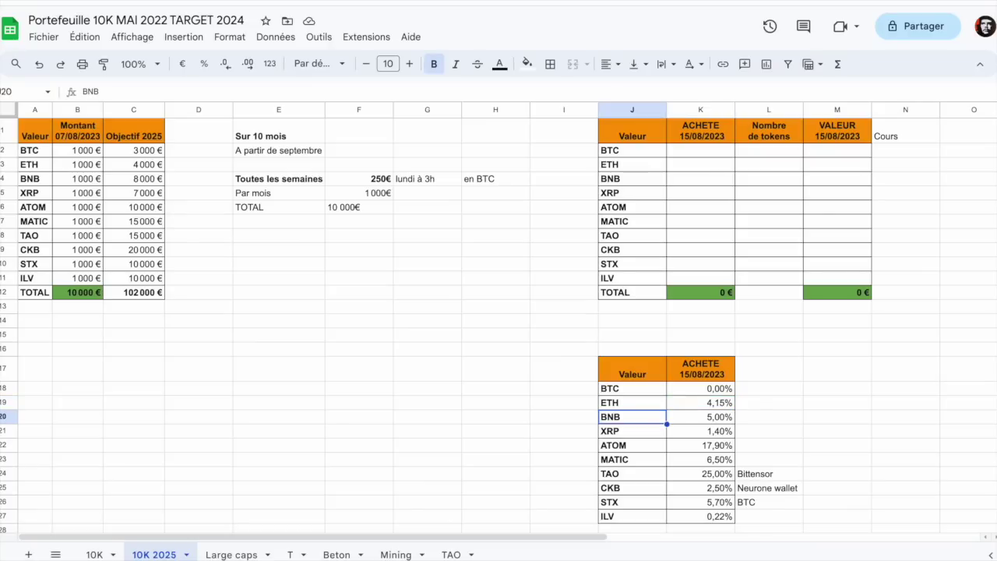
key(Right)
key(Down)
key(Left)
key(Right)
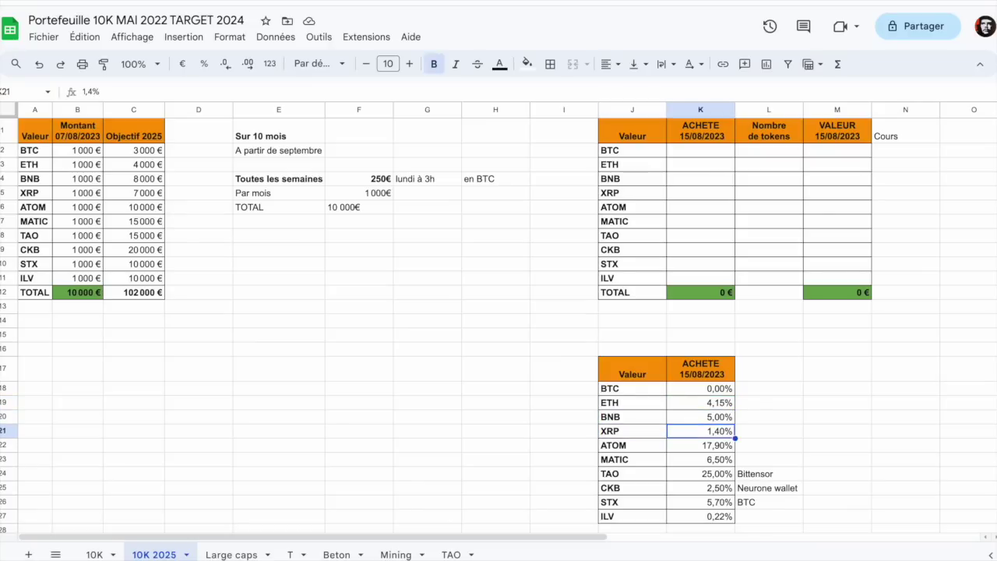
key(Down)
key(Left)
key(Right)
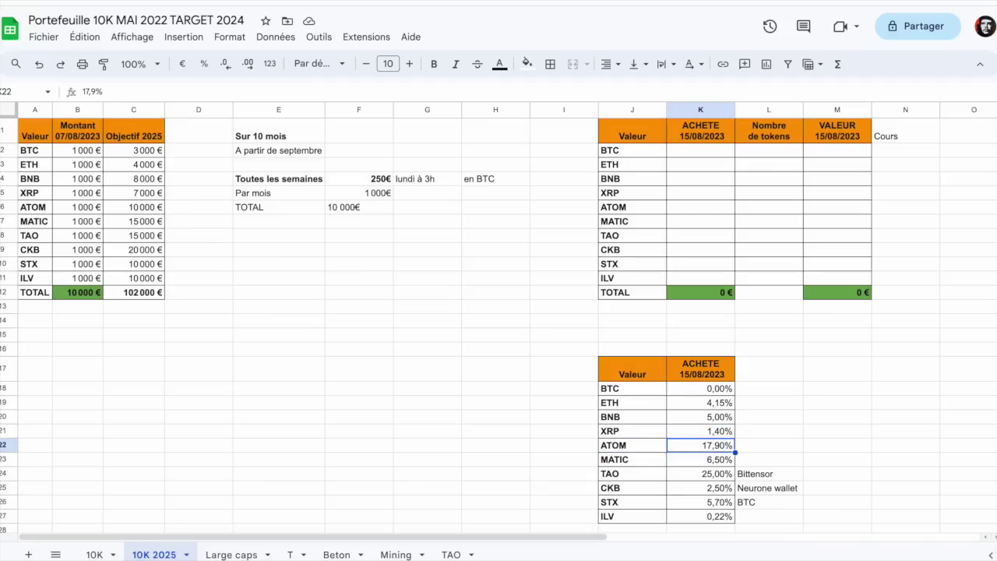
Check the ACHETE 15/08/2023 percentages for MATIC and TAO, including TAO's Bittensor note.
key(Down)
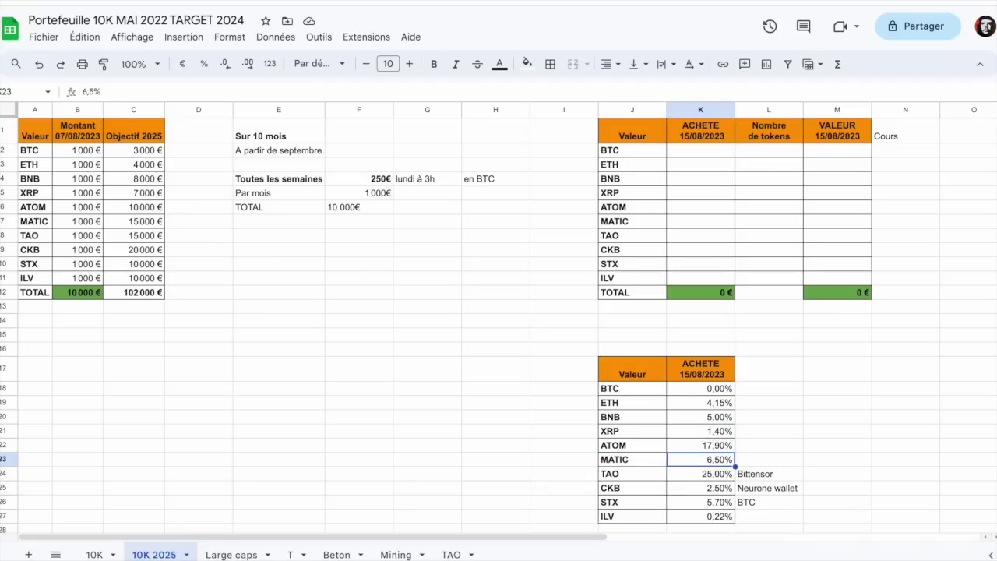
key(Down)
key(Left)
key(Right)
key(Right)
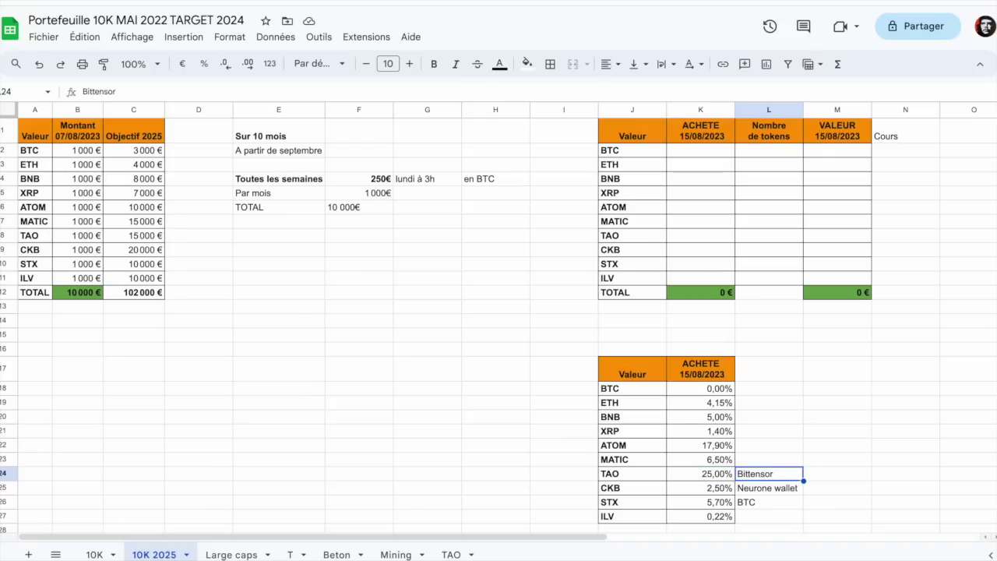
key(Left)
key(Left)
Check the ACHETE 15/08/2023 percentages for CKB and STX, including CKB's Neurone wallet note.
key(Down)
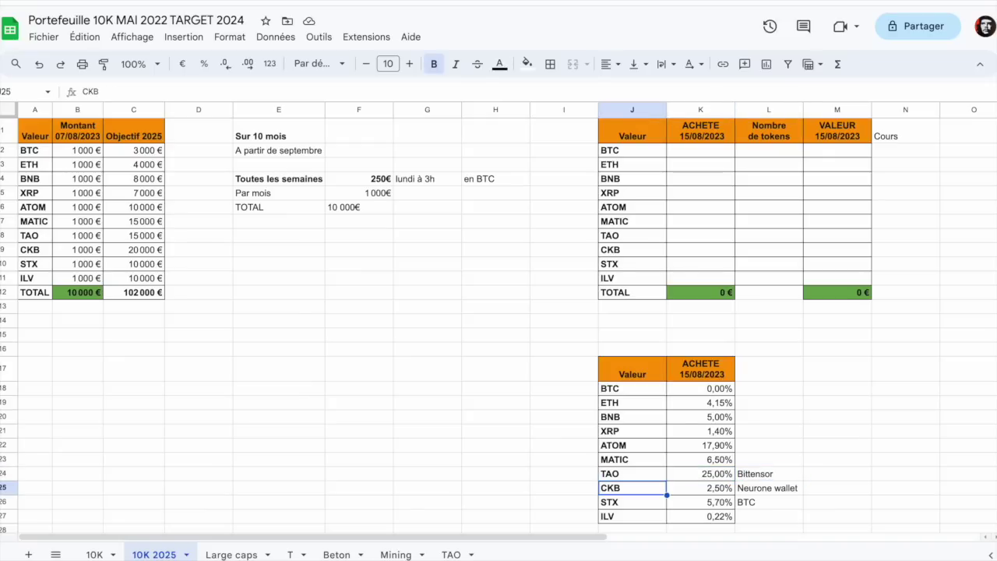
key(Right)
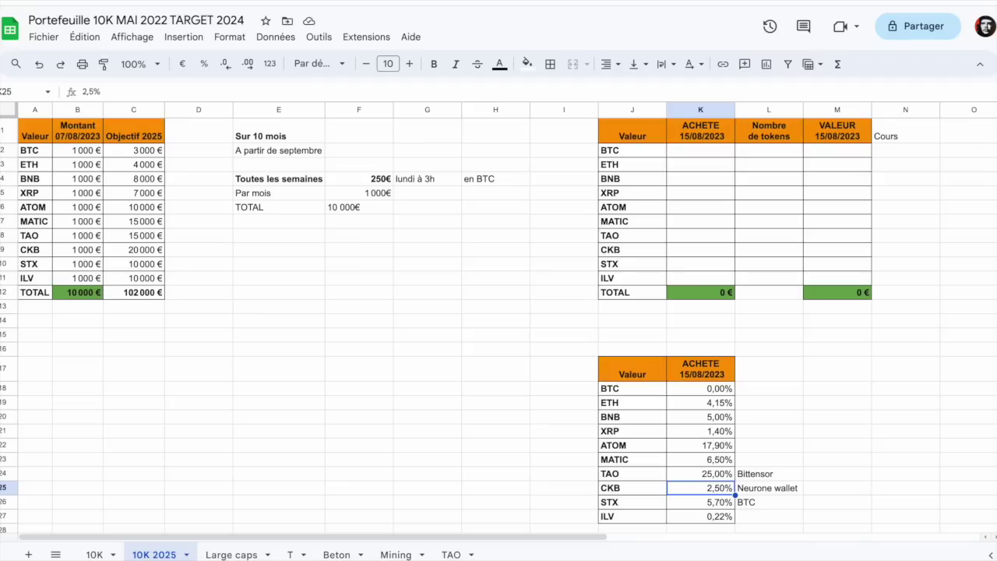
key(Right)
key(Left)
key(Left)
key(Down)
key(Right)
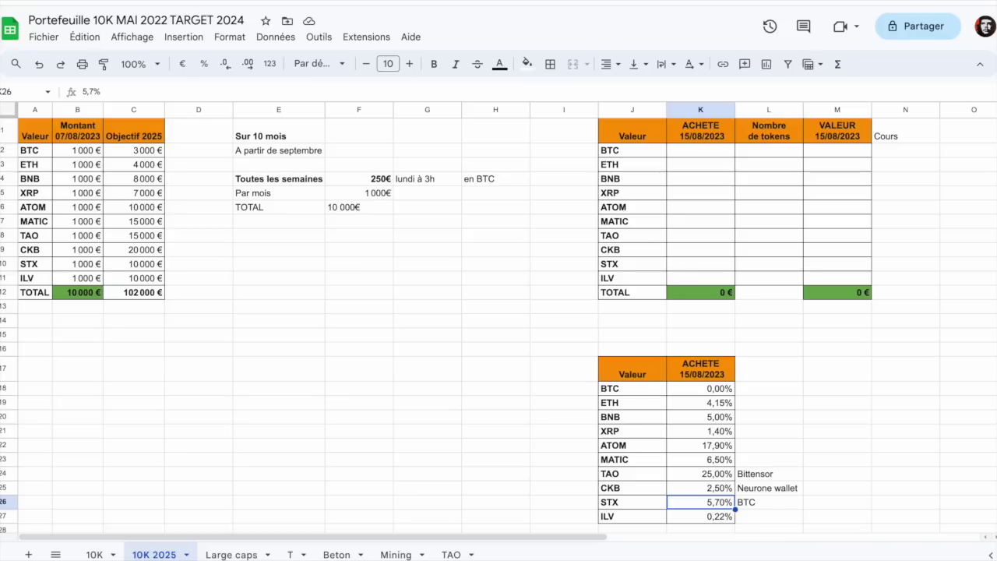
Check the ACHETE 15/08/2023 percentages for STX and ILV in the lower table, including the note beside STX.
key(Left)
key(Right)
key(Right)
key(Left)
key(Left)
key(Down)
key(Right)
Review the lower table's whole ACHETE 15/08/2023 column again, from ILV up to the header and back down.
key(Up)
key(Up)
key(Up)
key(Up)
key(Up)
key(Up)
key(Up)
key(Up)
key(Up)
key(Up)
key(Down)
key(Down)
key(Down)
key(Down)
key(Down)
key(Down)
key(Down)
key(Down)
key(Down)
key(Down)
key(Down)
Examine the upper table's ACHETE 15/08/2023 column from the TOTAL row up to its header, then down to ATOM.
key(Up)
key(Up)
key(Up)
key(Up)
key(Up)
key(Up)
key(Up)
key(Up)
key(Up)
key(Up)
key(Up)
key(Up)
key(Up)
key(Up)
key(Up)
key(Up)
key(Up)
key(Up)
key(Up)
key(Up)
key(Up)
key(Up)
key(Up)
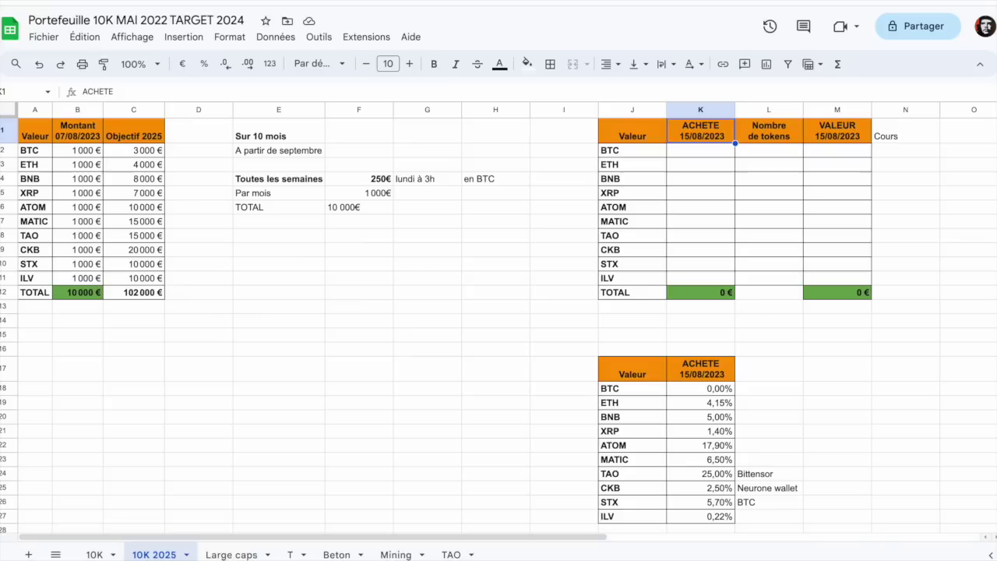
key(Down)
key(Down)
key(Down)
key(Down)
key(Down)
key(Down)
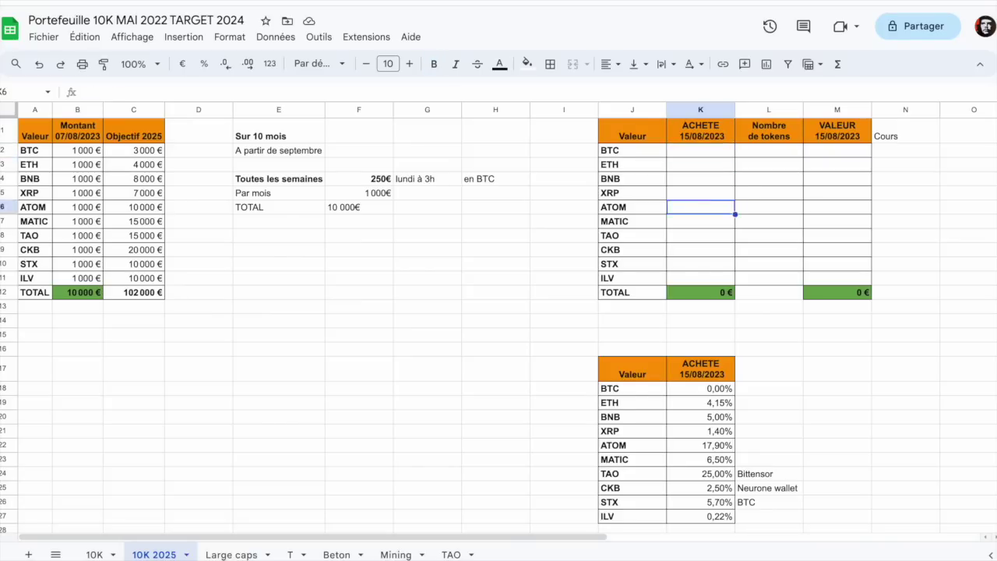
key(Left)
key(Left)
key(Left)
key(Left)
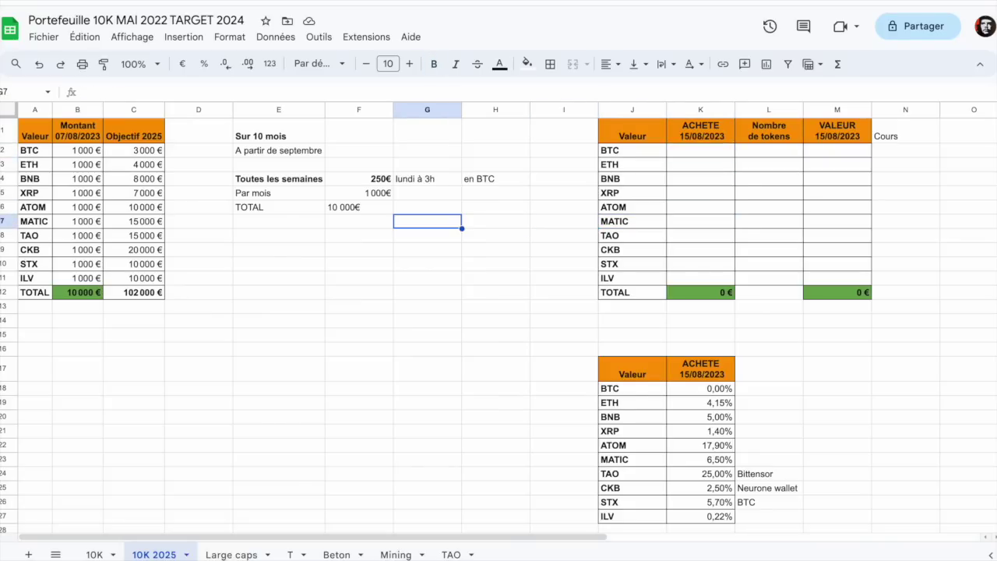
mouse_move(841, 2)
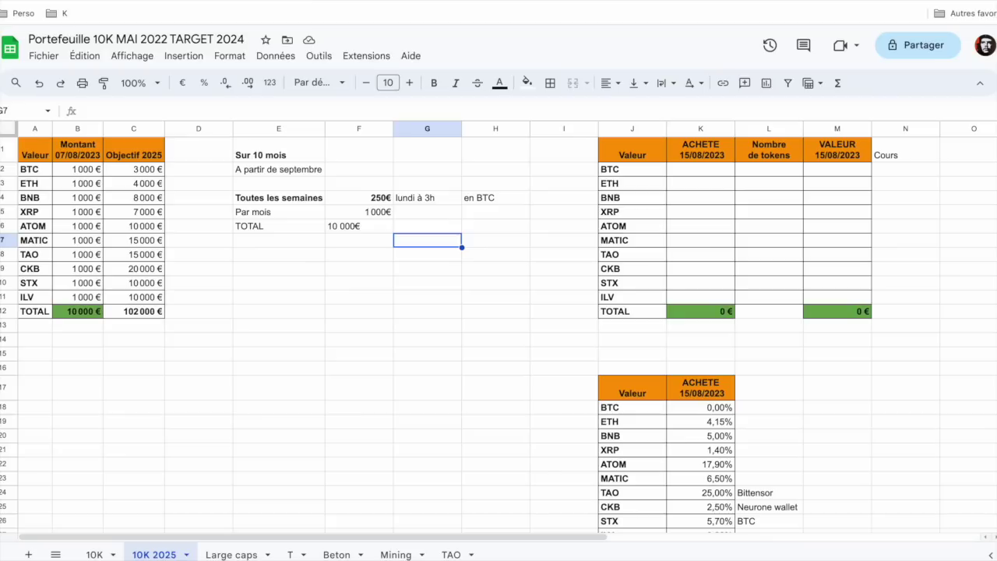